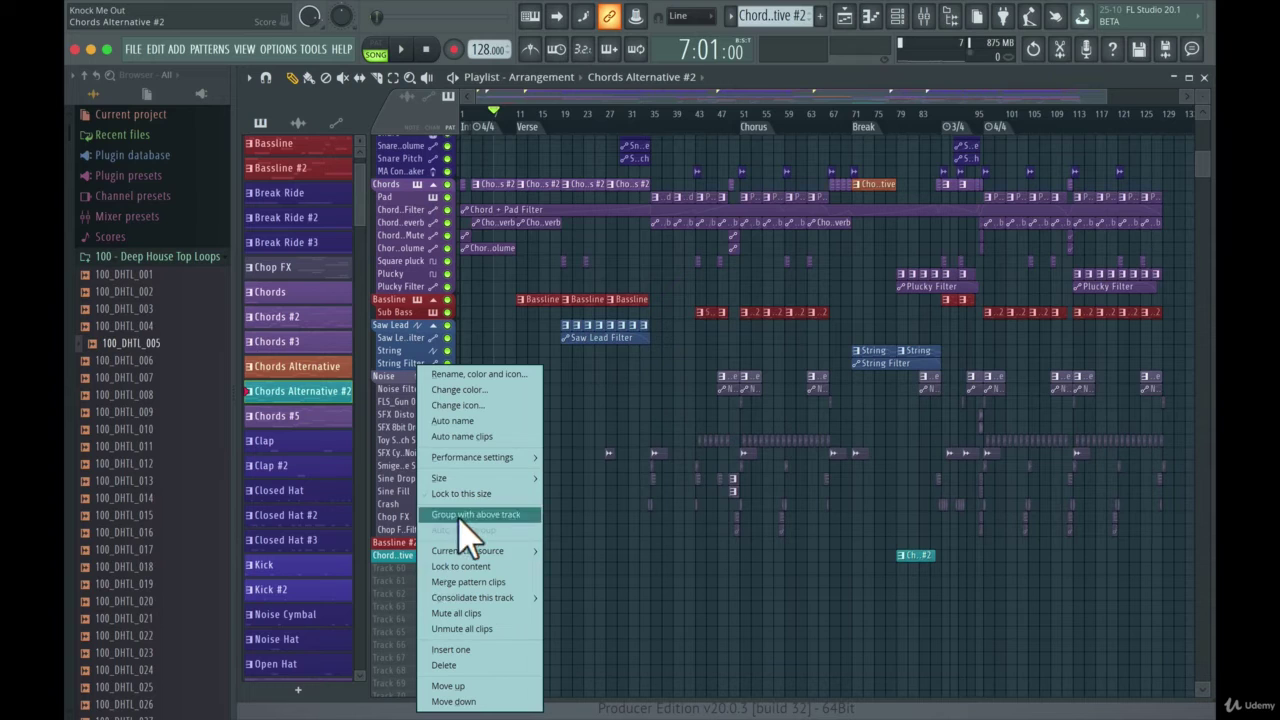
Group Chords Alternative #2 and empty Tracks 60–61 with the tracks above, then collapse and re-expand the group
click(459, 518)
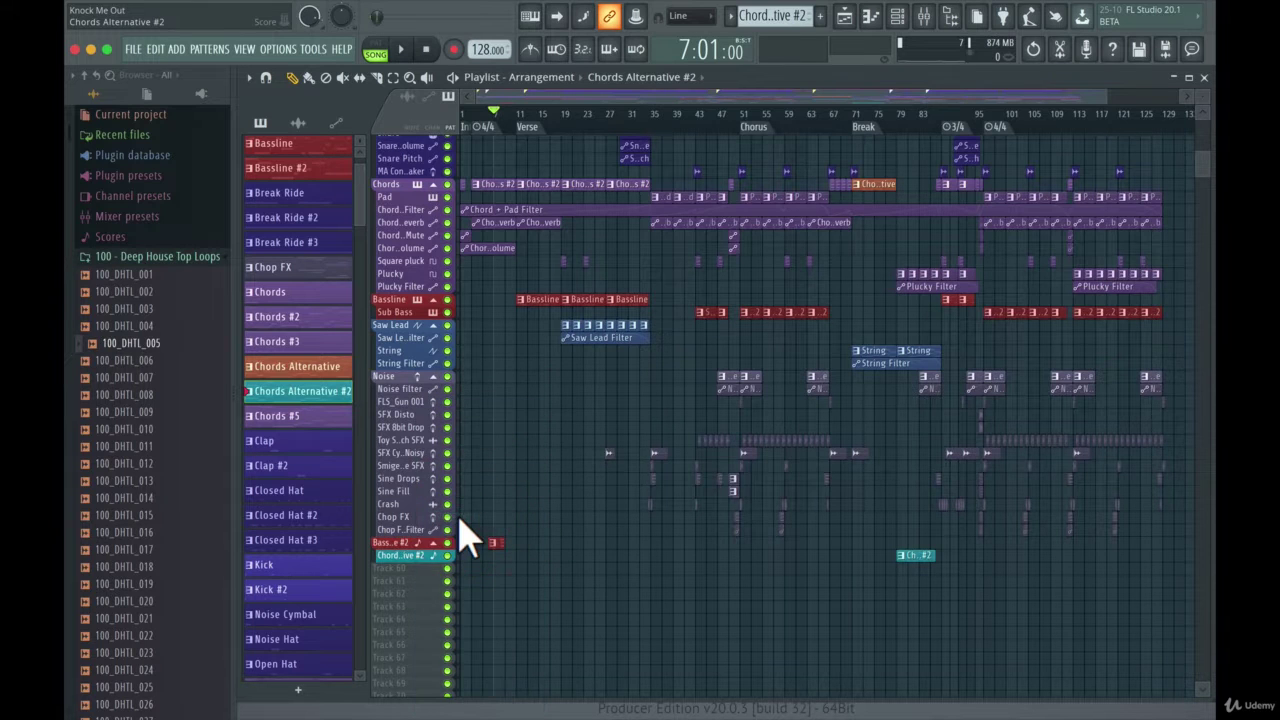
click(406, 557)
right_click(414, 588)
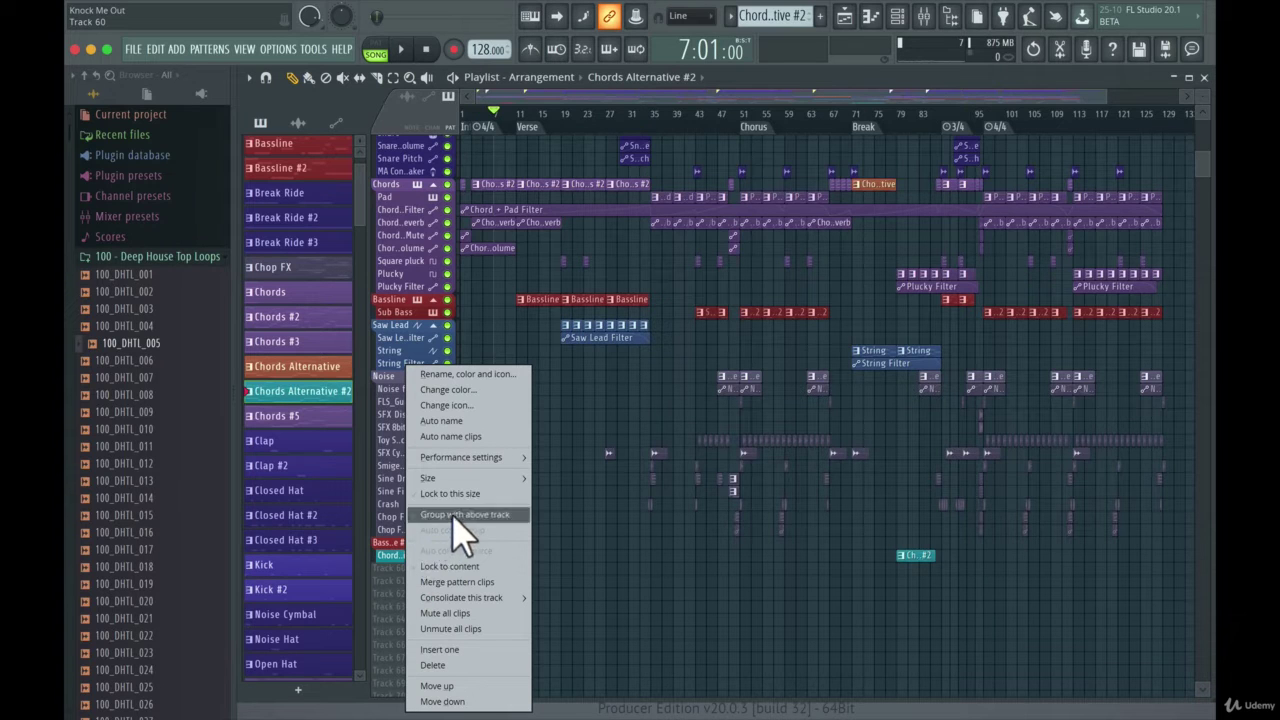
click(456, 516)
right_click(423, 592)
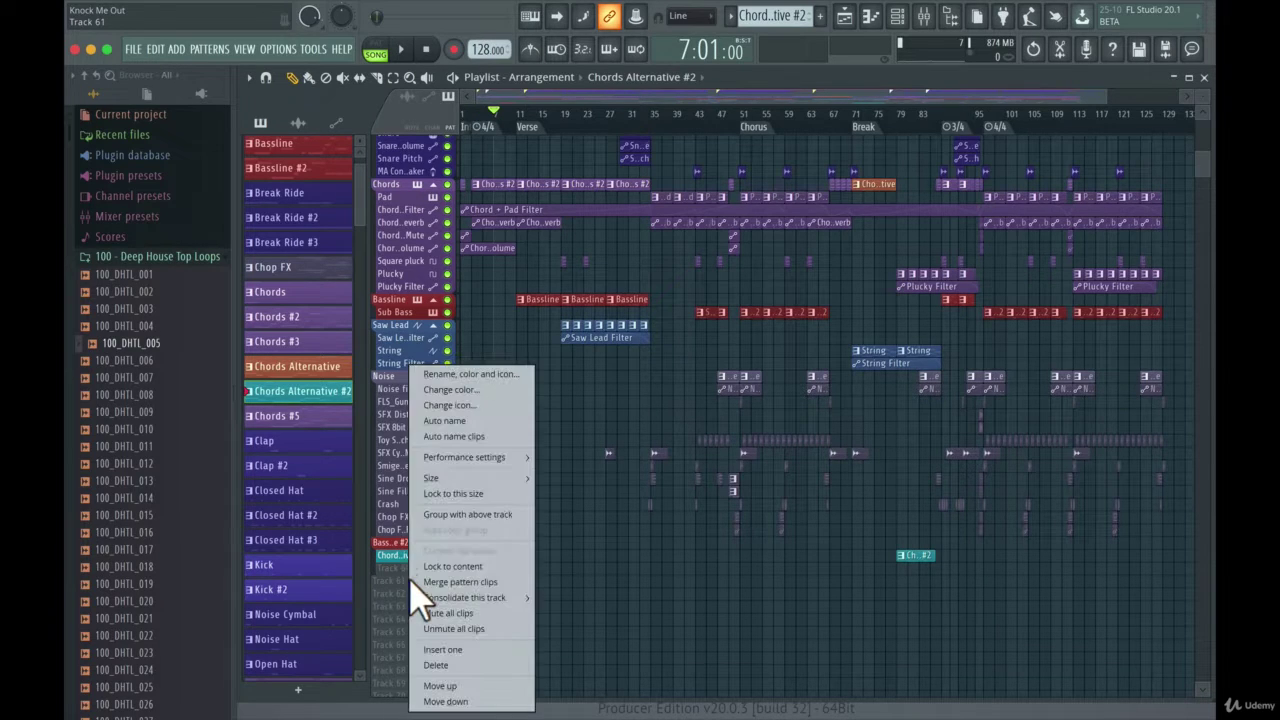
click(478, 533)
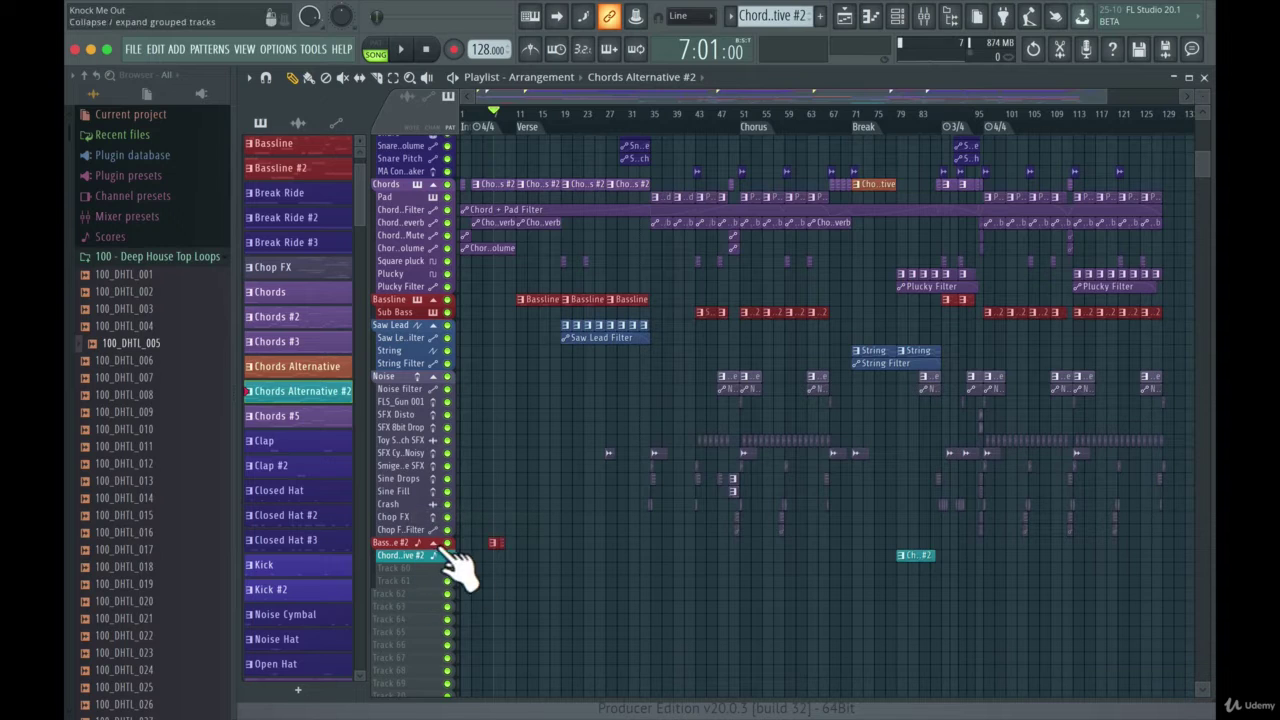
click(446, 550)
click(446, 550)
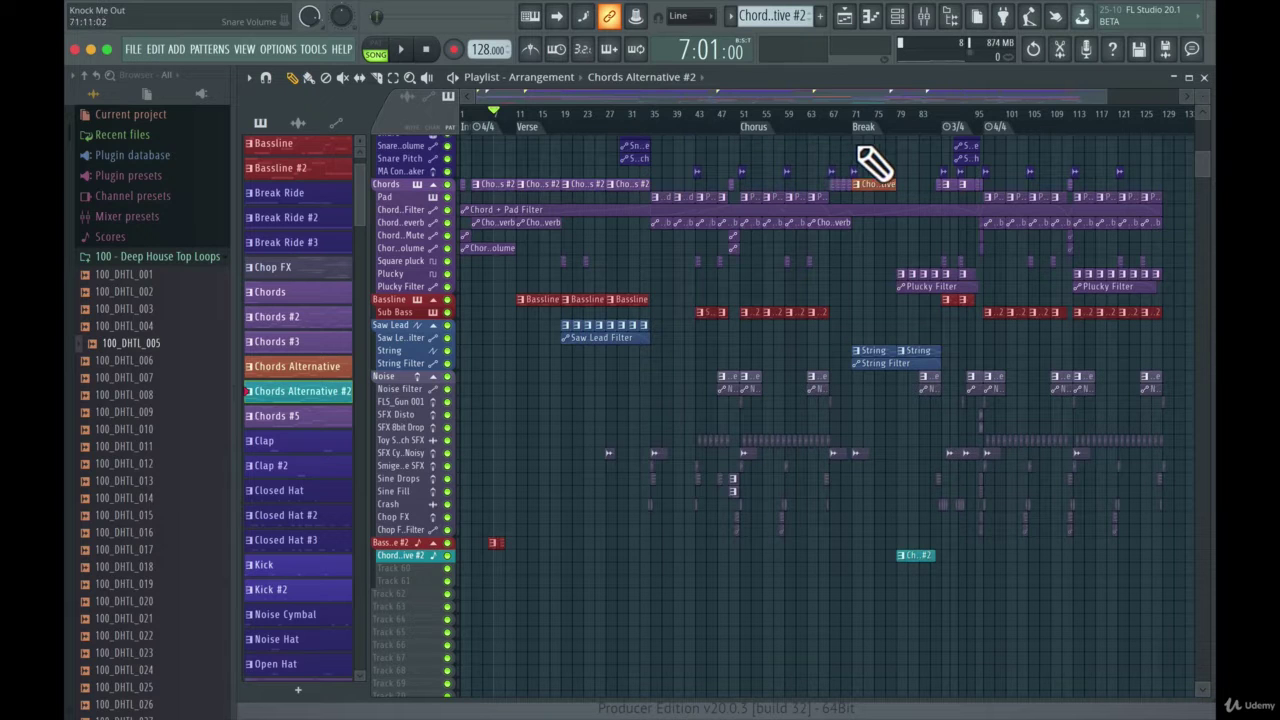
Zoom in around bar 47, enlarge the track rows, and align the Pad #2 clip at bar 47
key(alt)
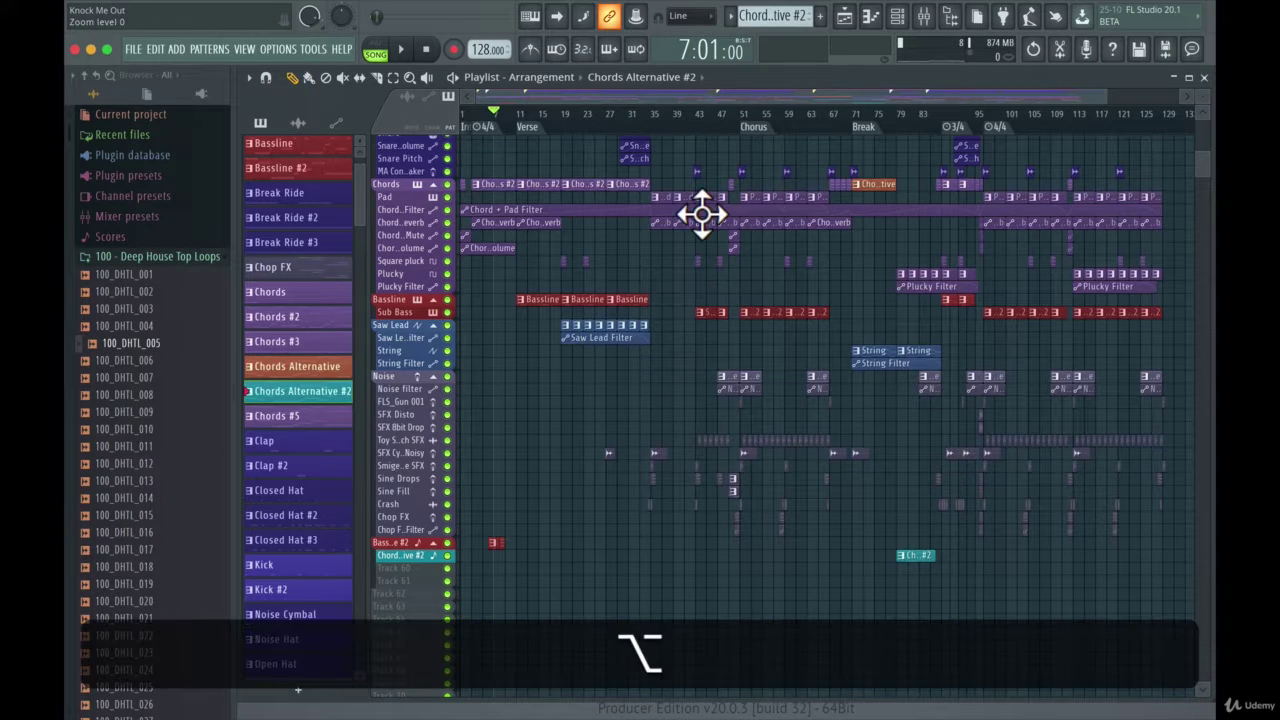
scroll(702, 213, up, 5)
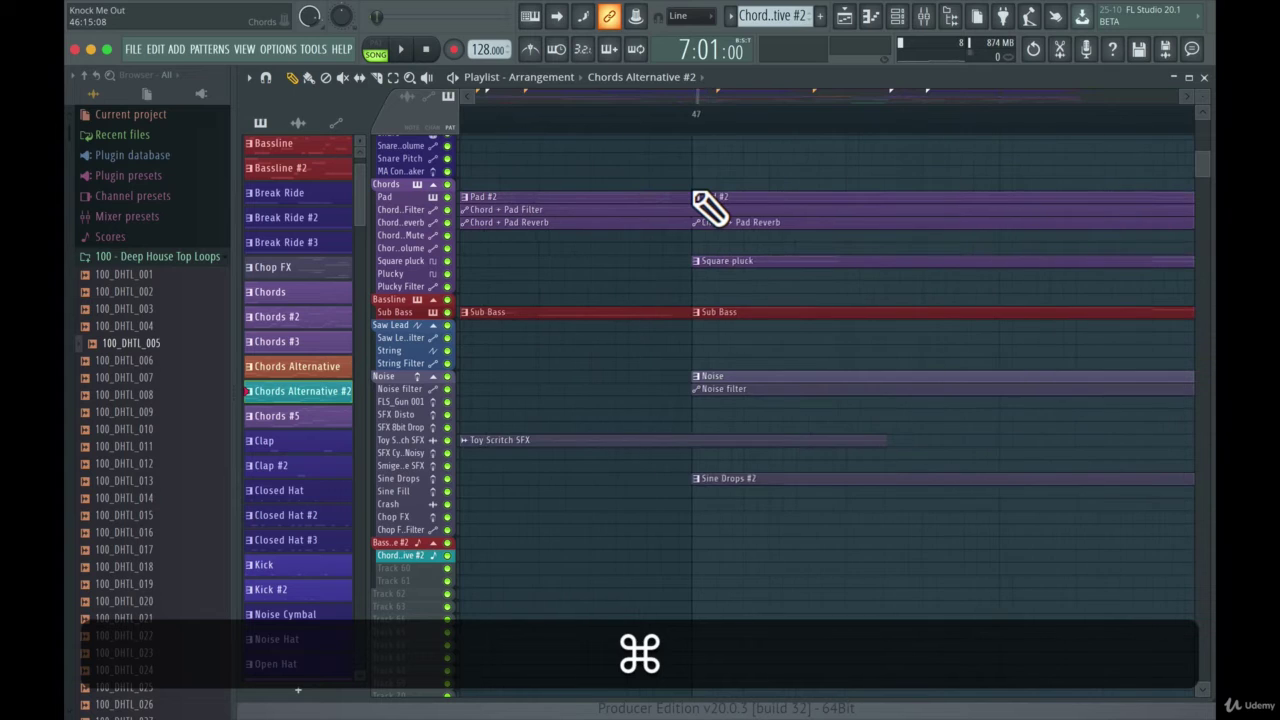
key(alt)
scroll(727, 203, up, 4)
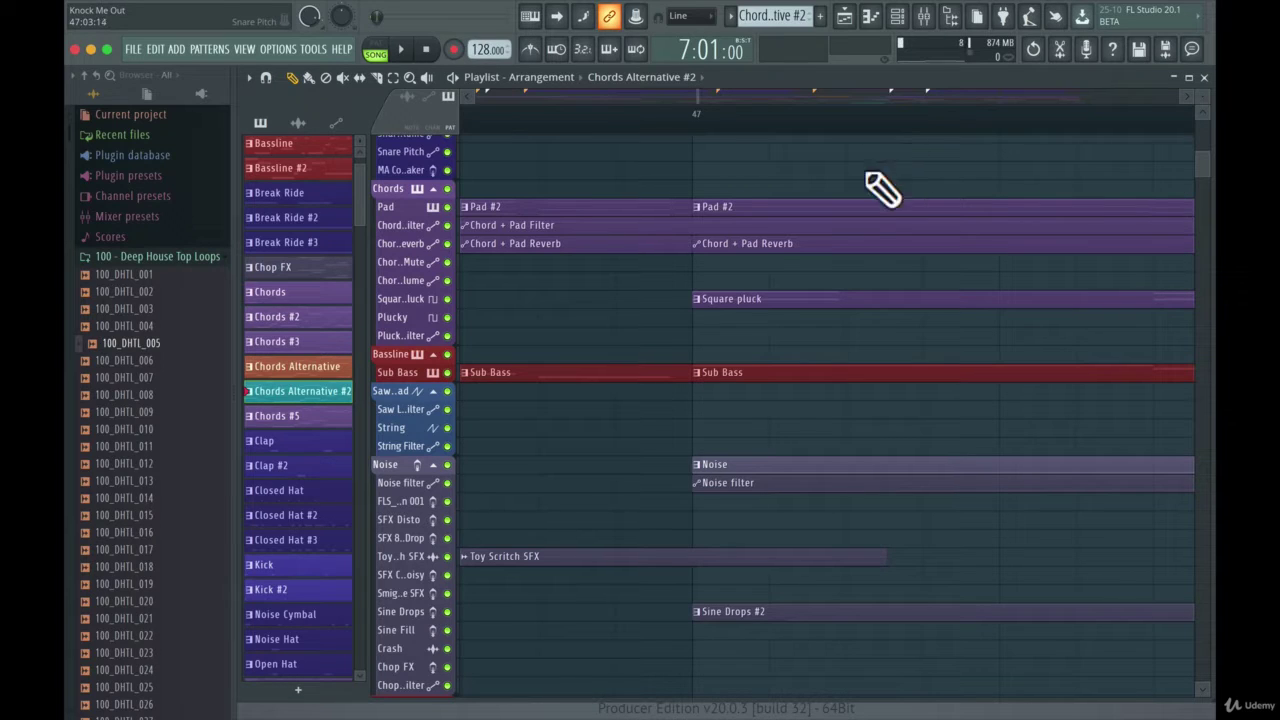
mouse_move(741, 220)
mouse_down()
mouse_move(896, 218)
mouse_move(738, 218)
mouse_up()
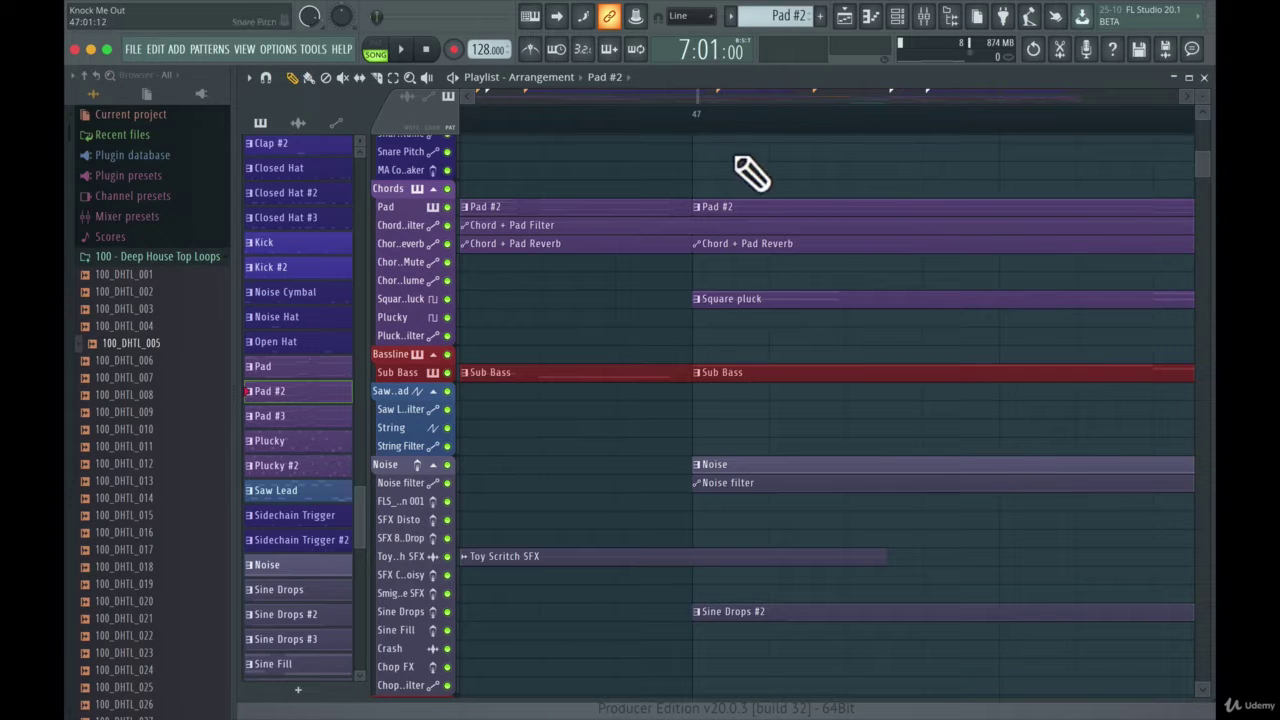
mouse_move(746, 220)
mouse_down()
mouse_move(903, 220)
mouse_move(744, 230)
mouse_up()
Set snap to 1/6 step and drag a Pad #2 clip just right of bar 47
click(704, 17)
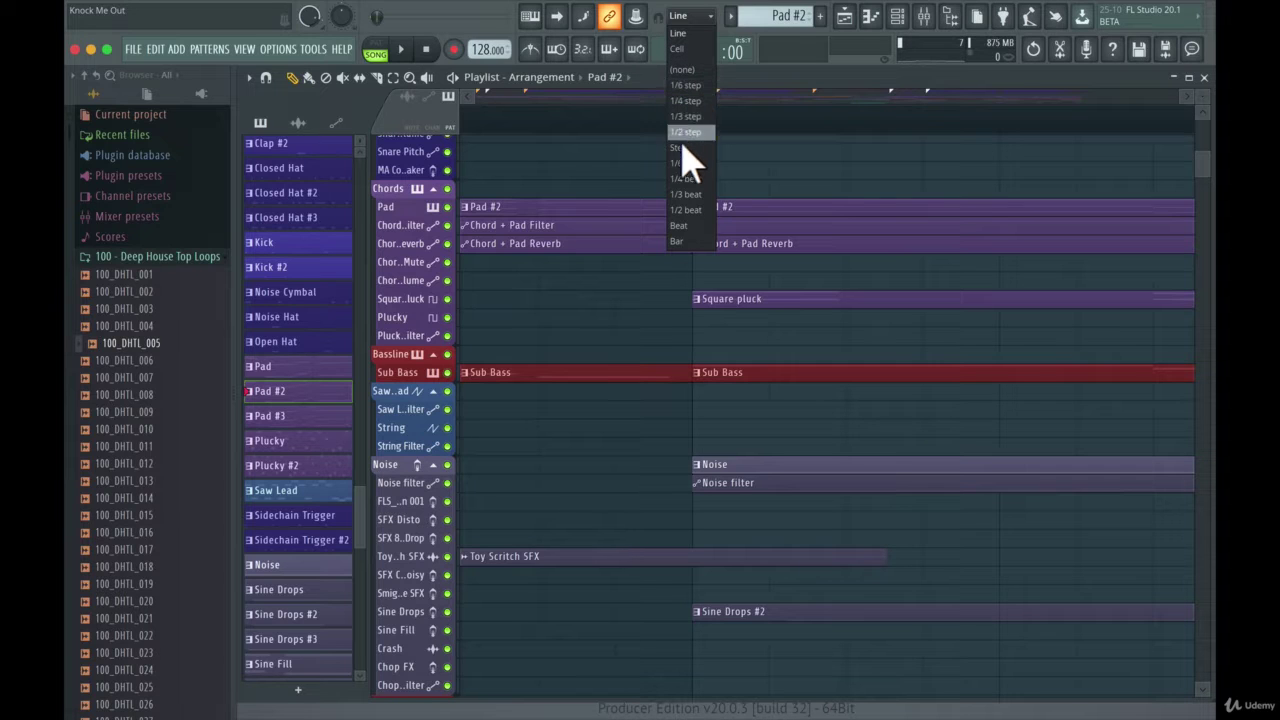
click(690, 86)
mouse_move(731, 220)
mouse_down()
mouse_move(984, 215)
mouse_move(709, 220)
mouse_up()
Turn snapping off to position the new Pad #2 clip freely, then restore snap to Line
click(706, 16)
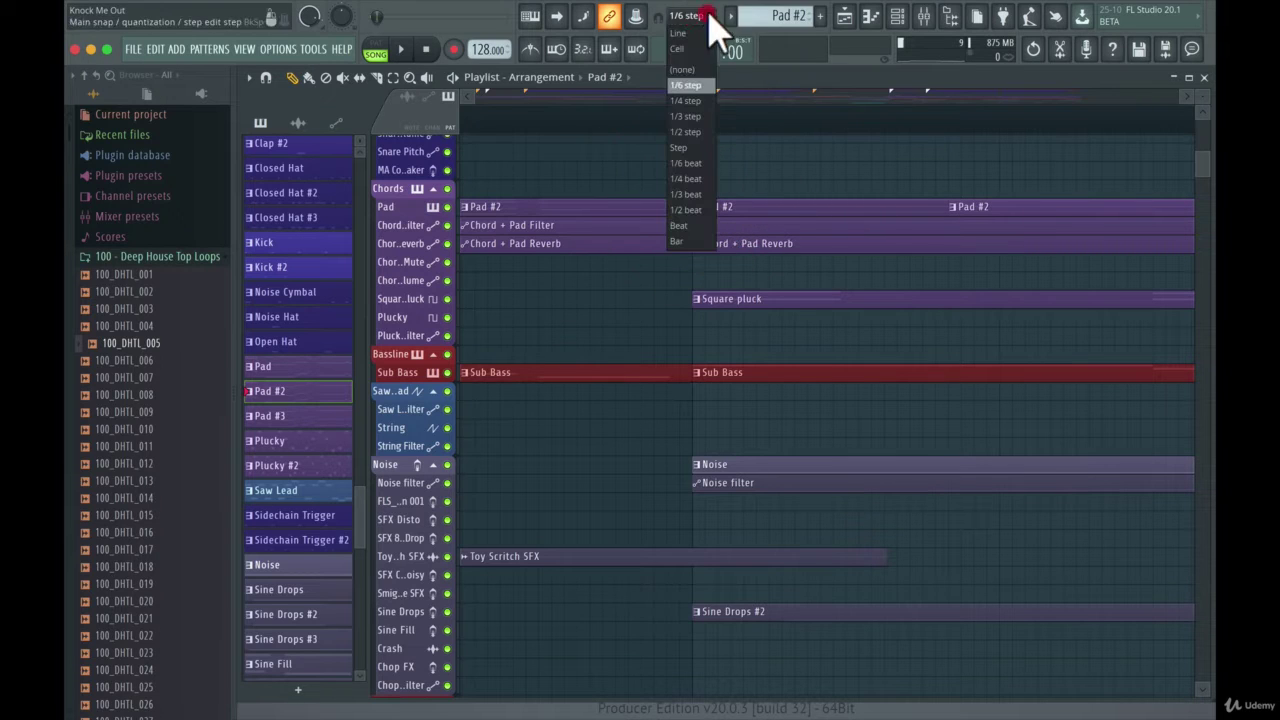
click(697, 87)
mouse_move(720, 210)
mouse_down()
mouse_move(786, 217)
mouse_move(730, 222)
mouse_move(814, 223)
mouse_move(727, 222)
mouse_up()
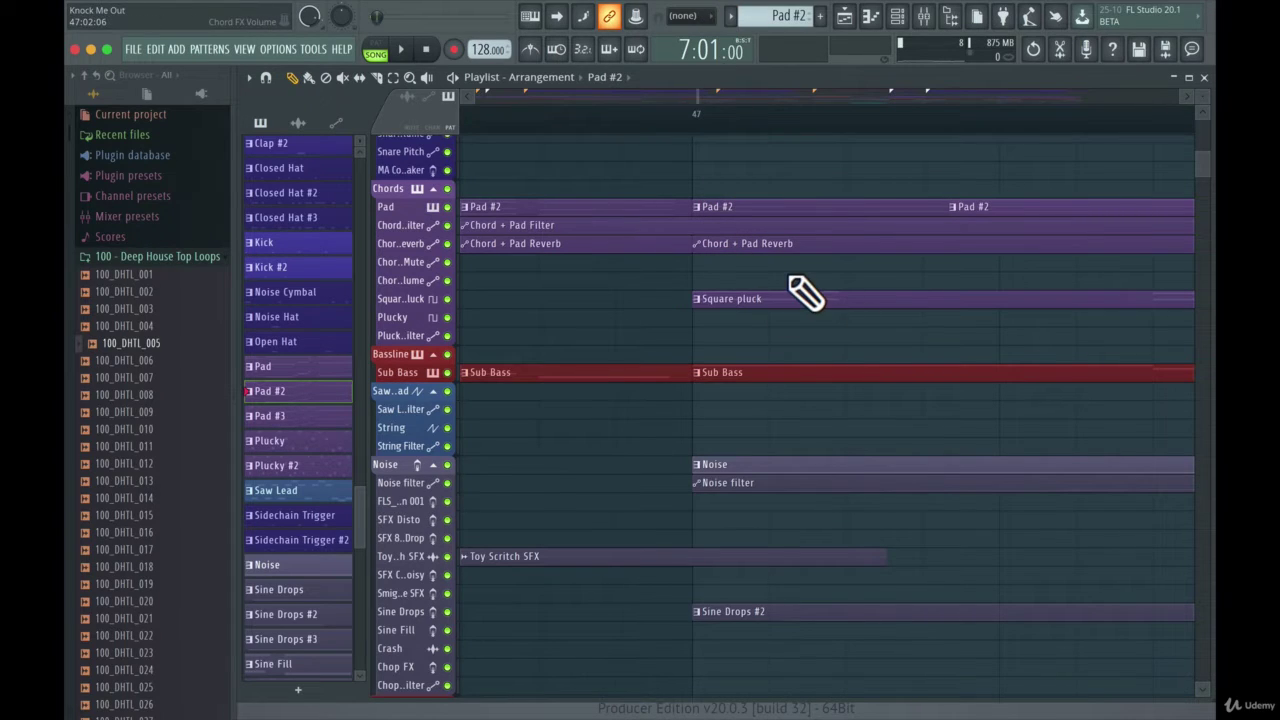
click(700, 15)
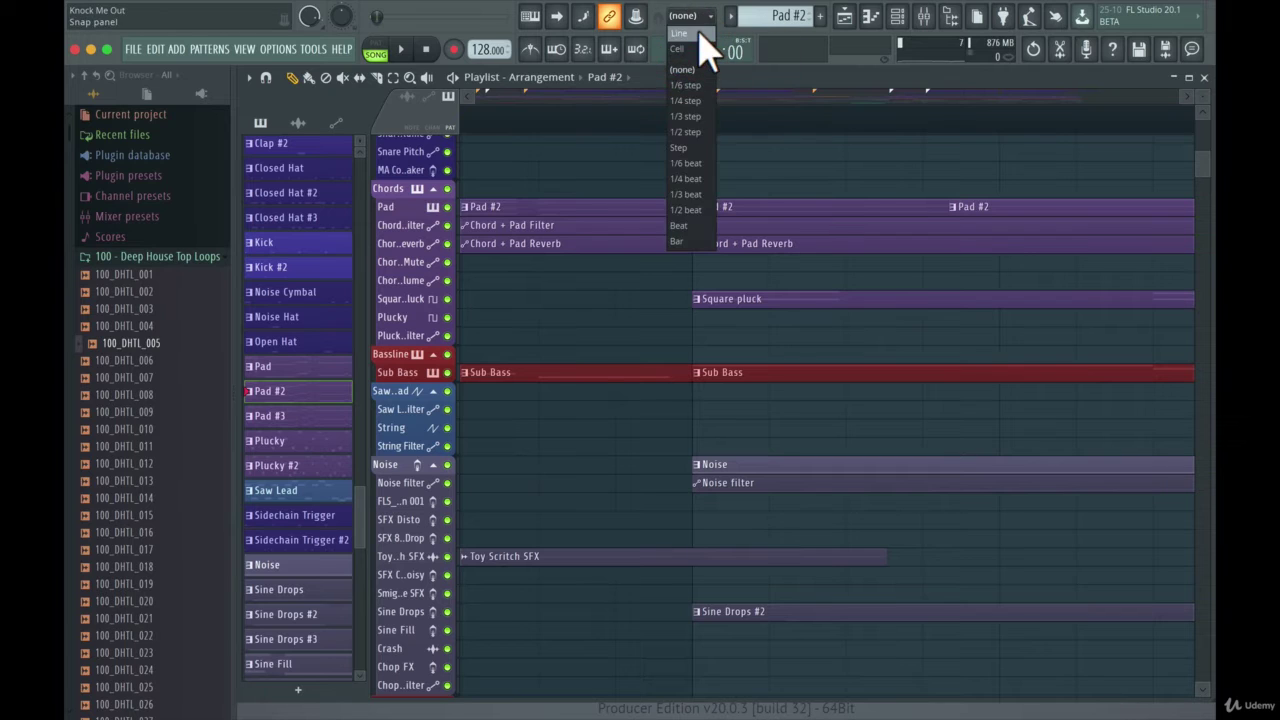
click(703, 40)
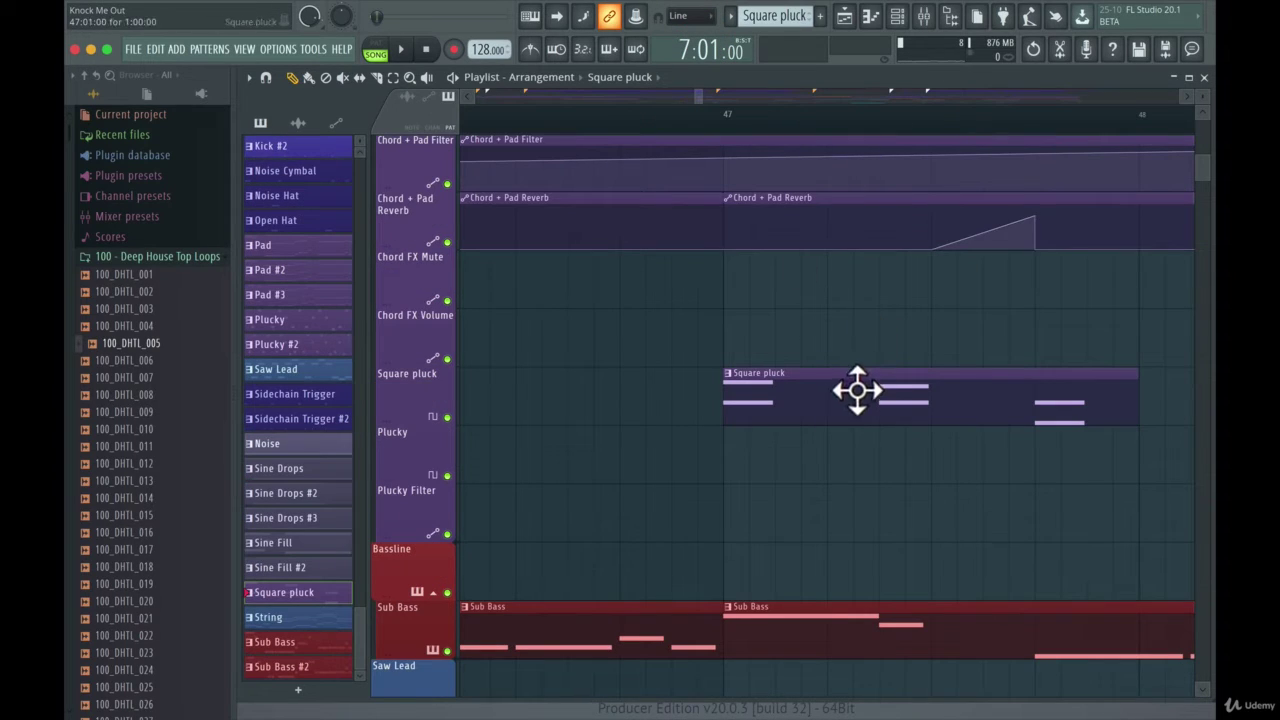
Set the playlist's Behind clips view option to Nothing
click(249, 78)
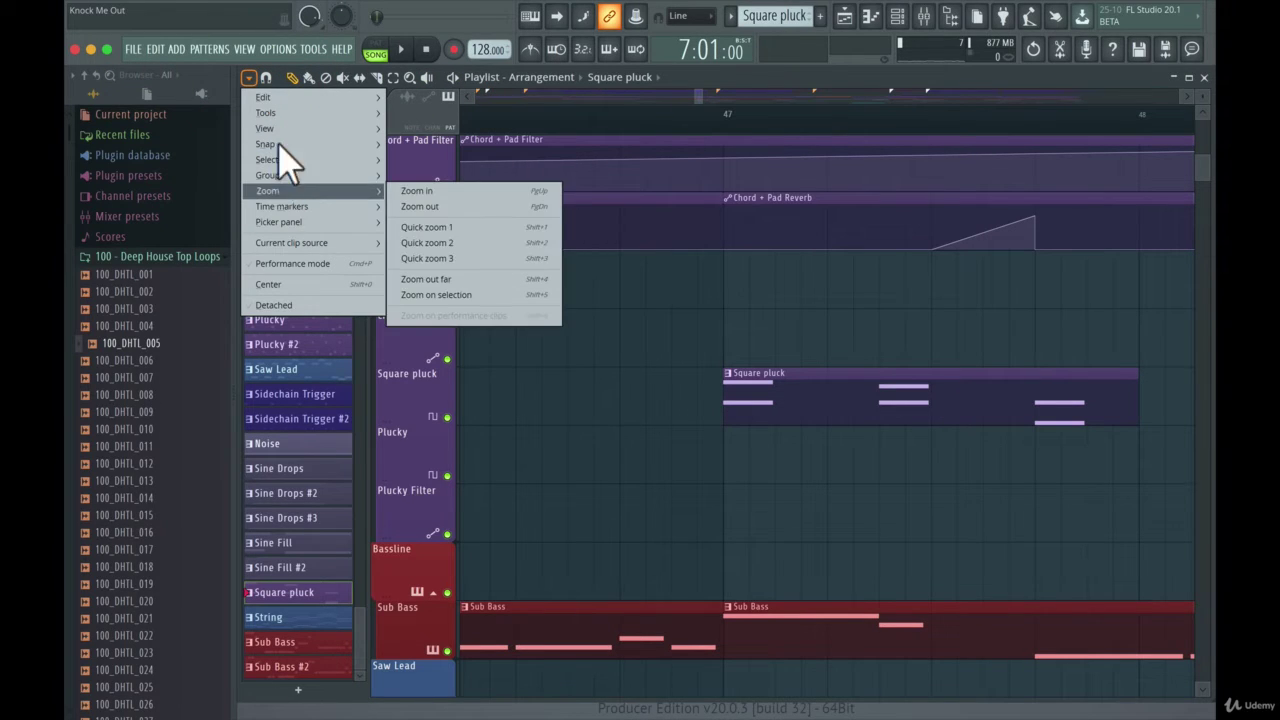
mouse_move(284, 130)
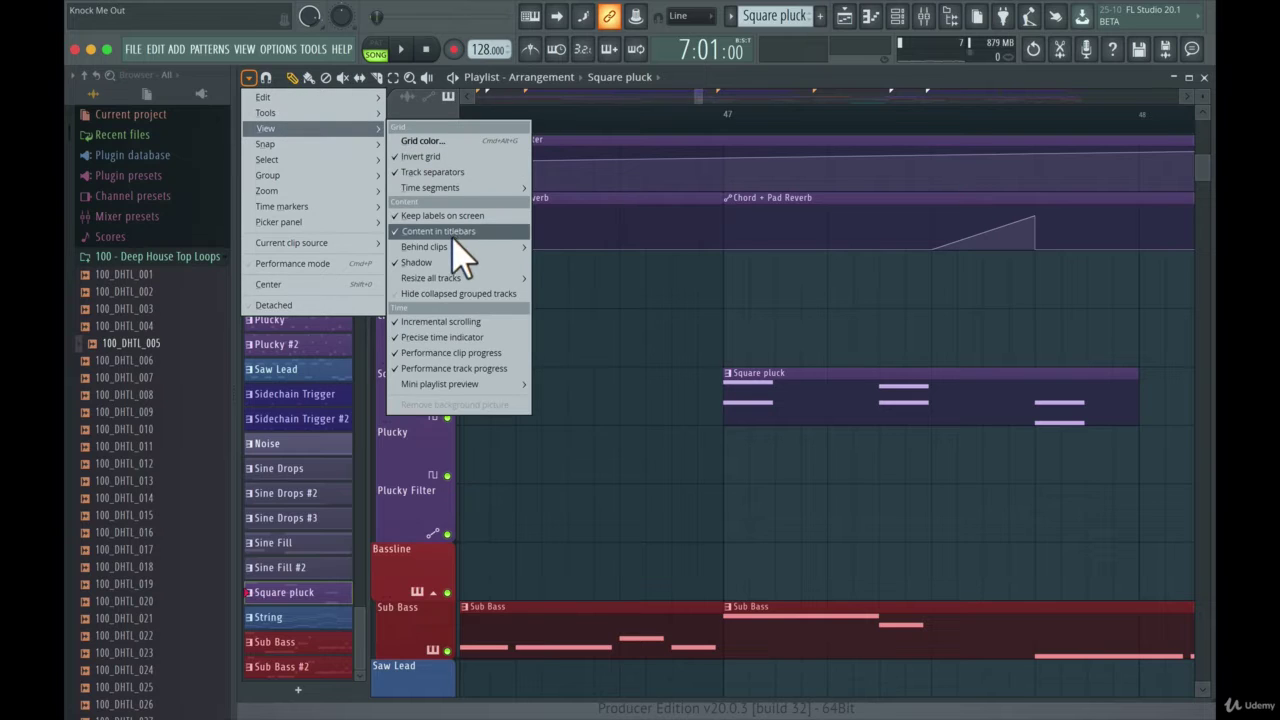
mouse_move(457, 250)
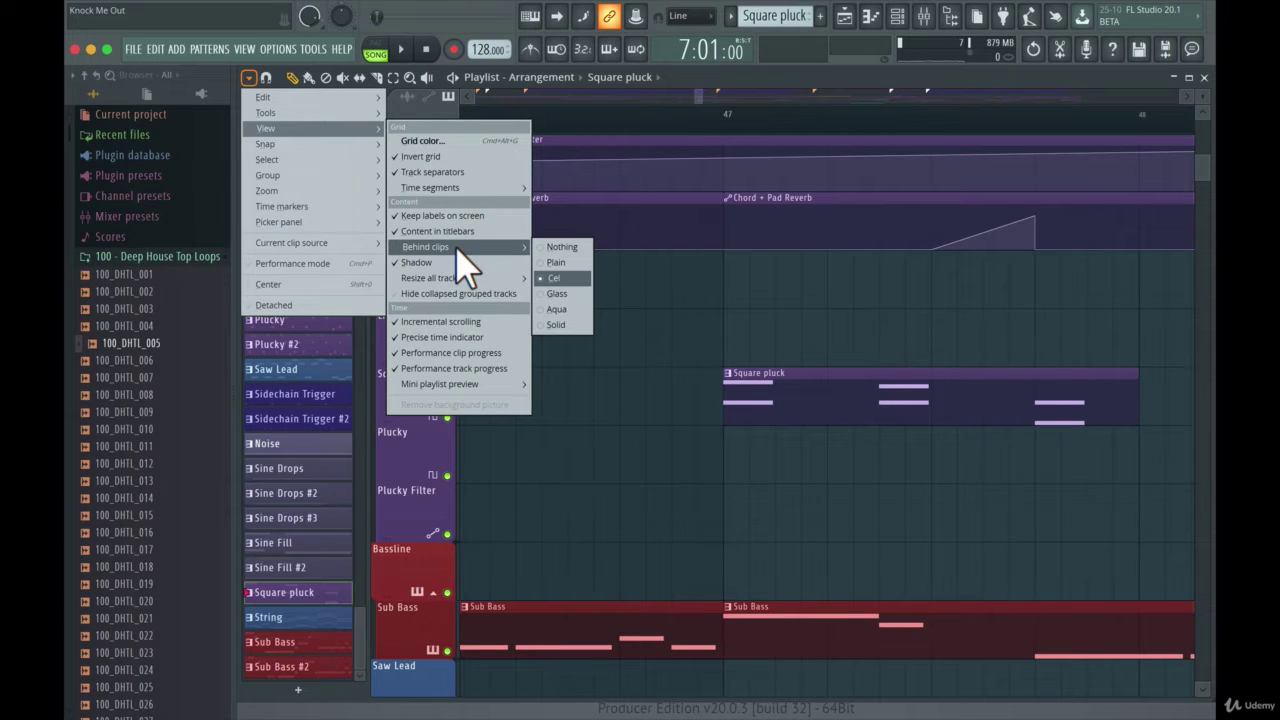
click(561, 248)
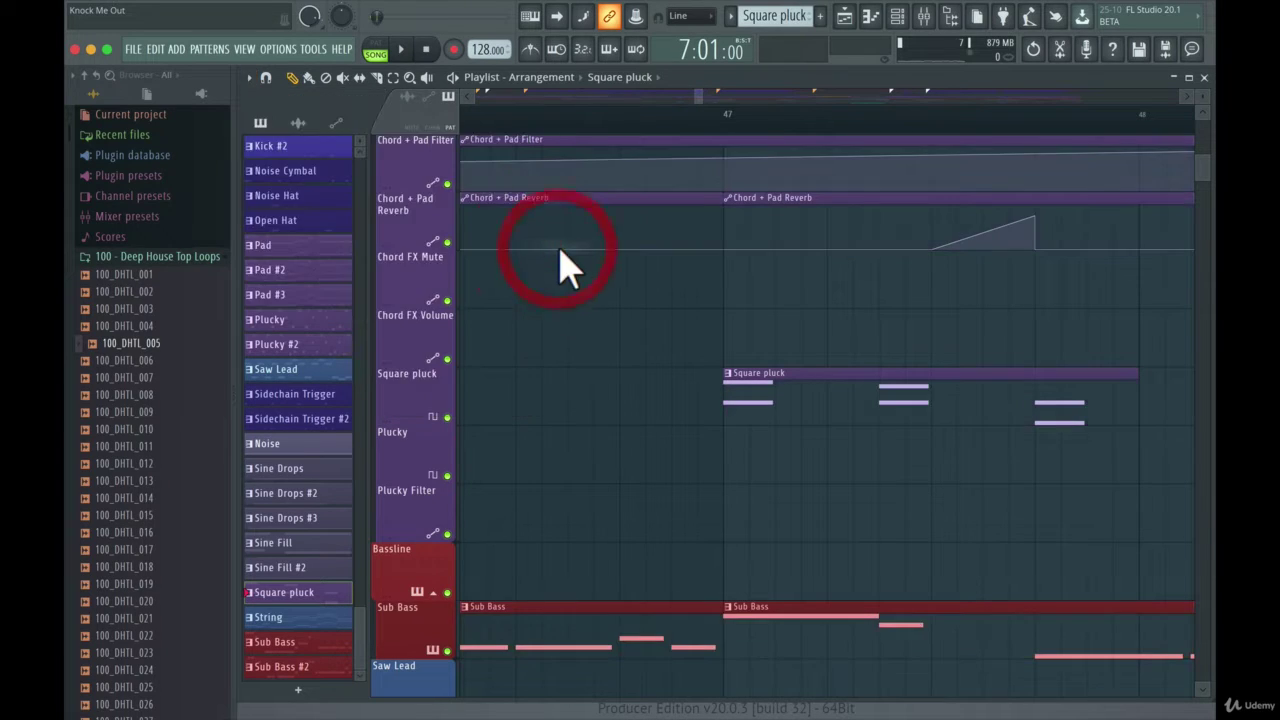
Switch the Behind clips background to the Glass style
click(249, 77)
mouse_move(312, 155)
mouse_move(303, 131)
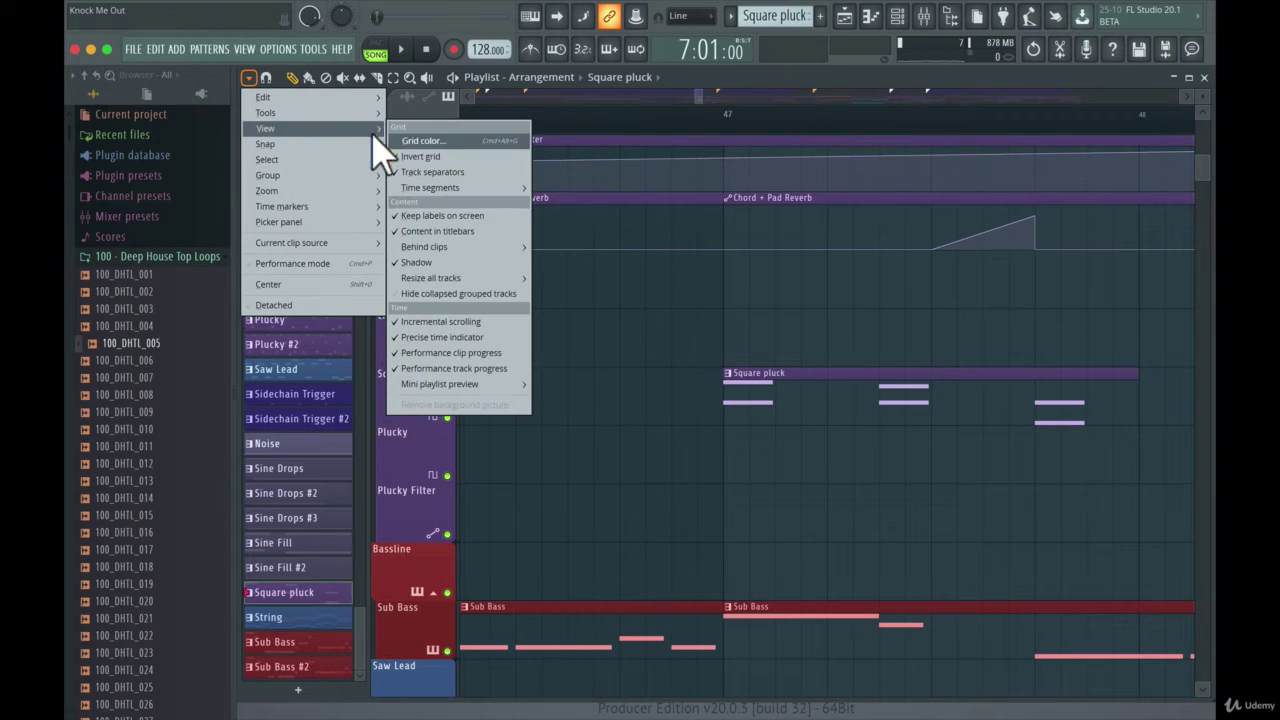
mouse_move(488, 248)
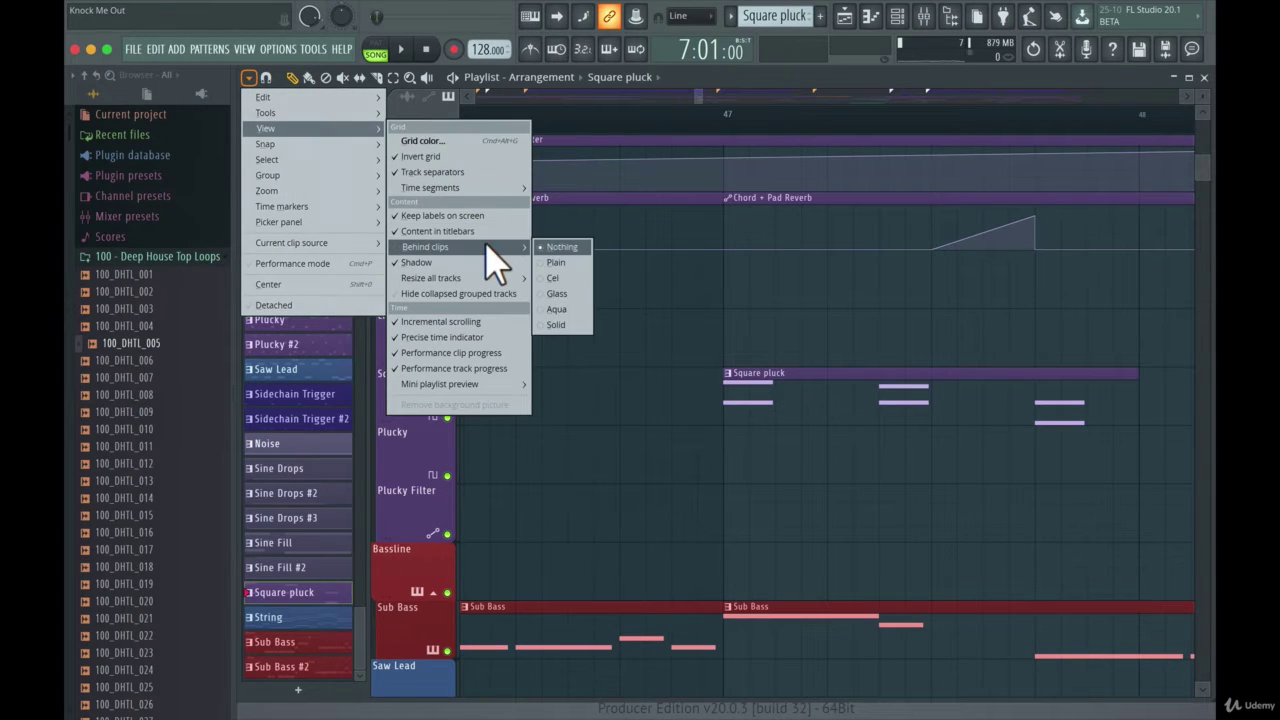
click(568, 299)
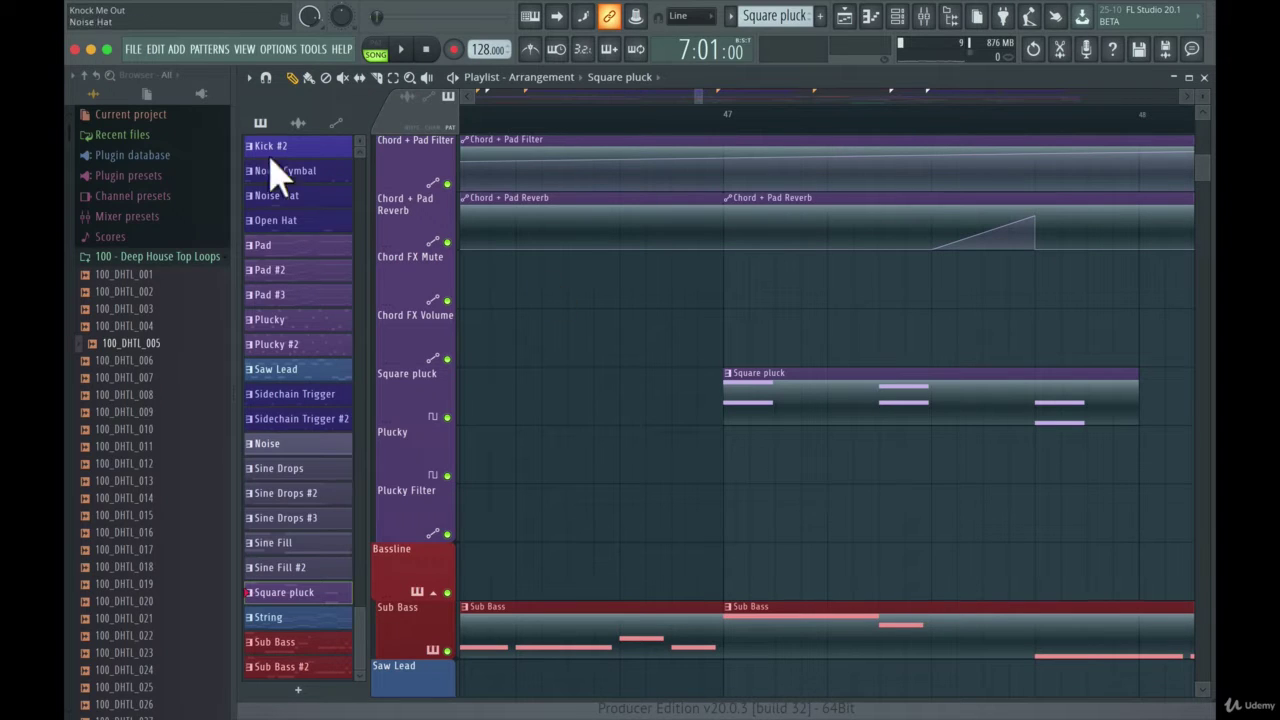
Set the playlist's Behind clips background to the Plain style
click(248, 76)
mouse_move(284, 146)
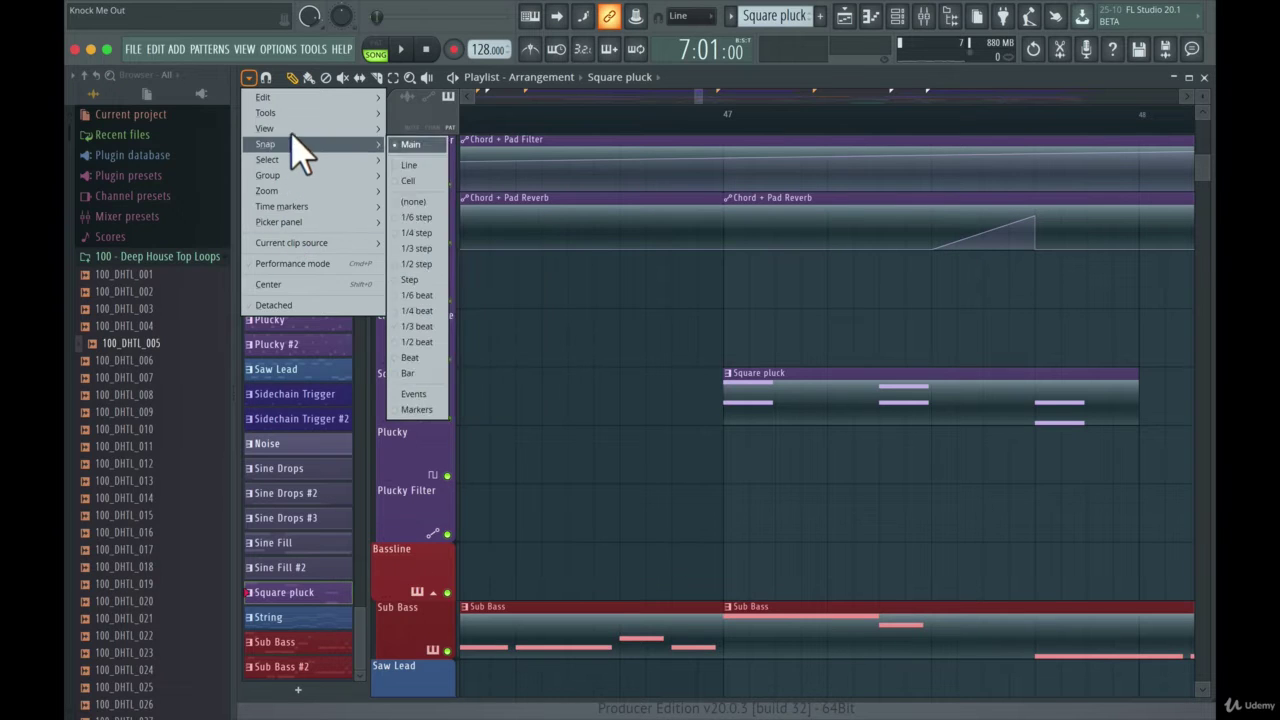
mouse_move(471, 248)
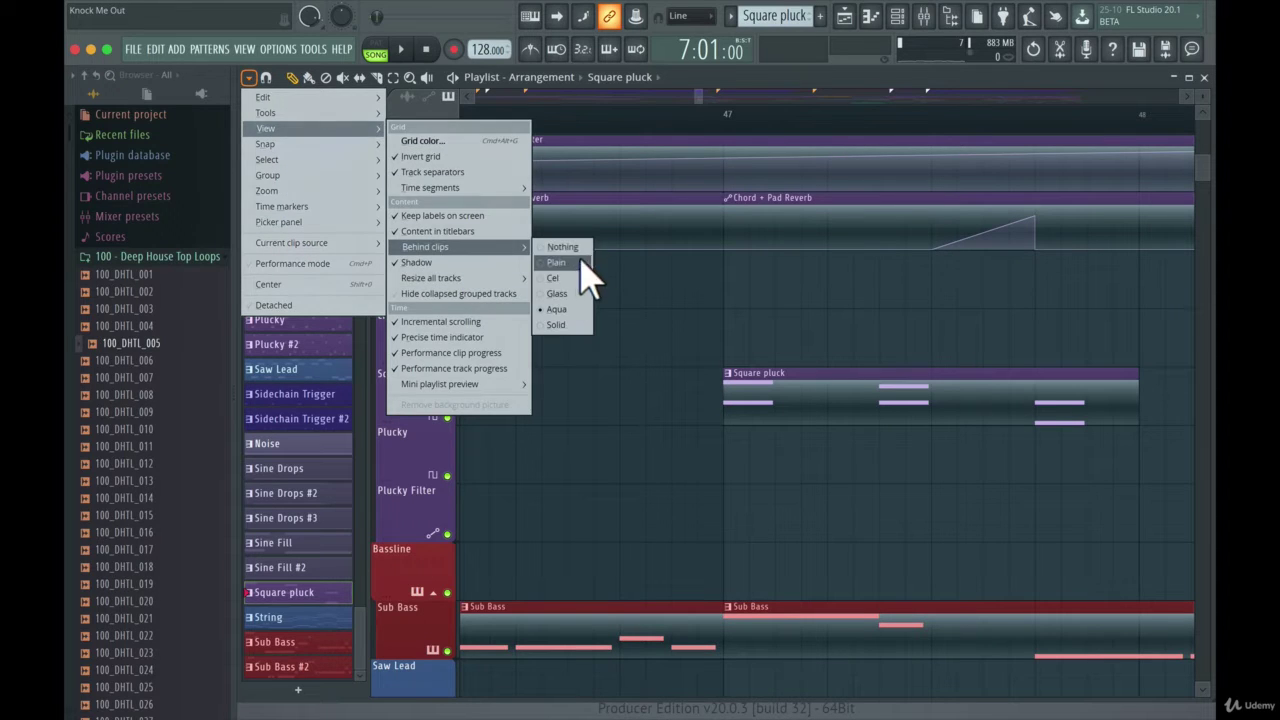
click(569, 283)
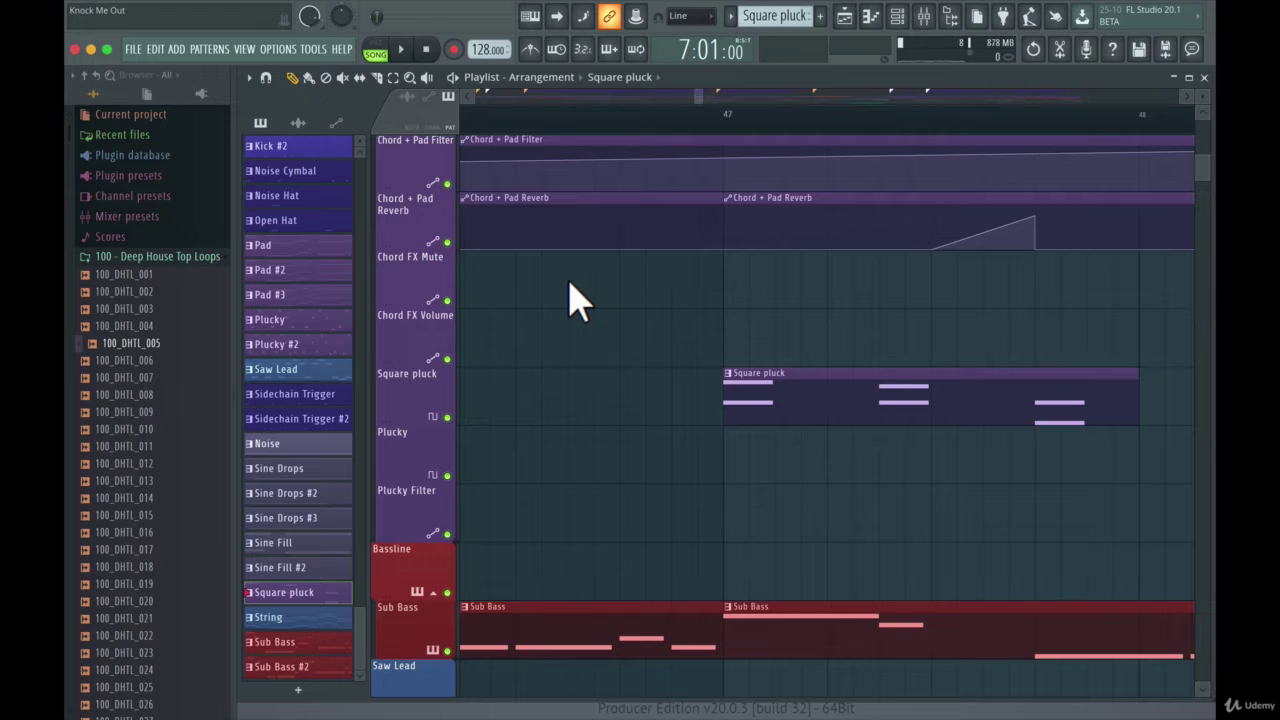
Reopen the playlist options View submenu
click(249, 78)
mouse_move(272, 128)
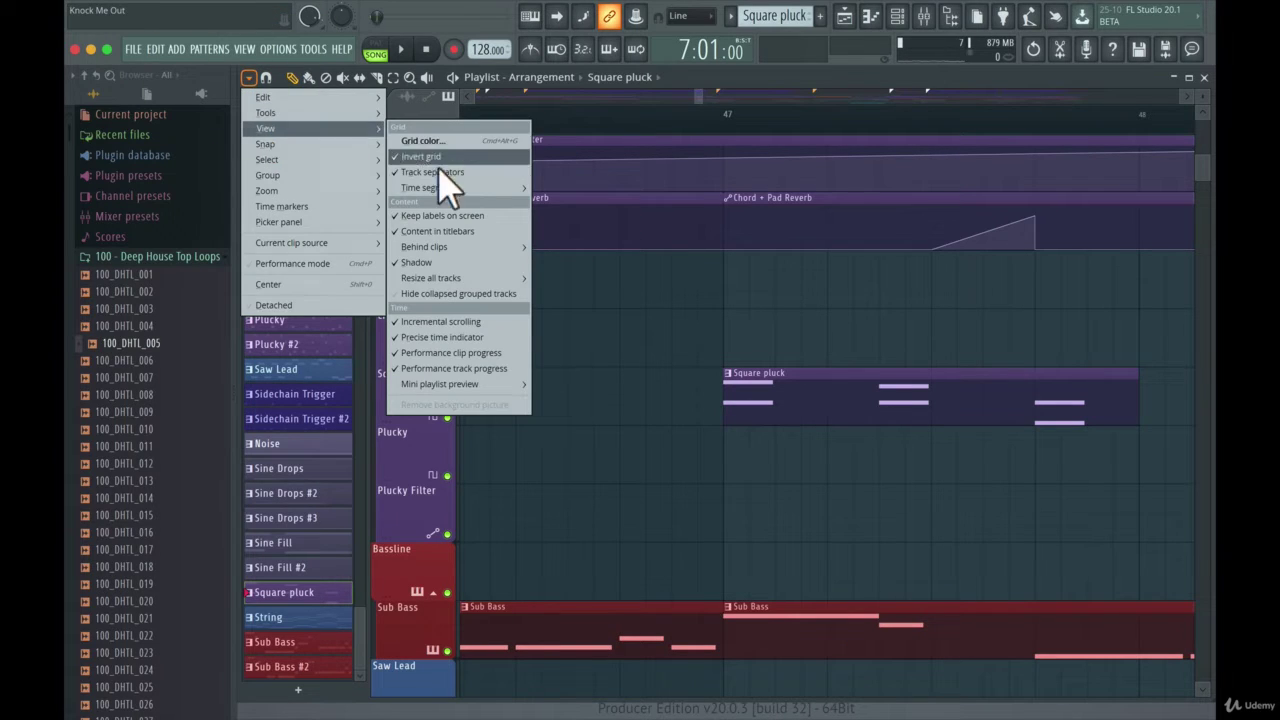
mouse_move(450, 250)
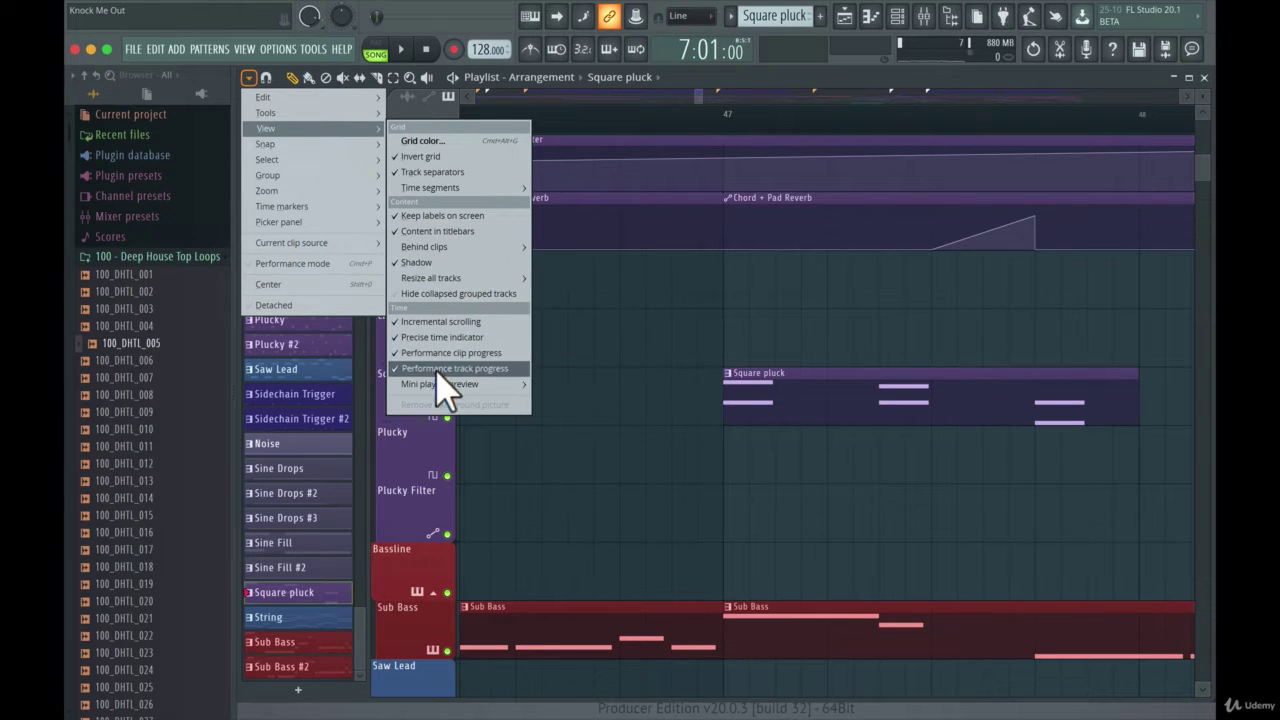
mouse_move(444, 381)
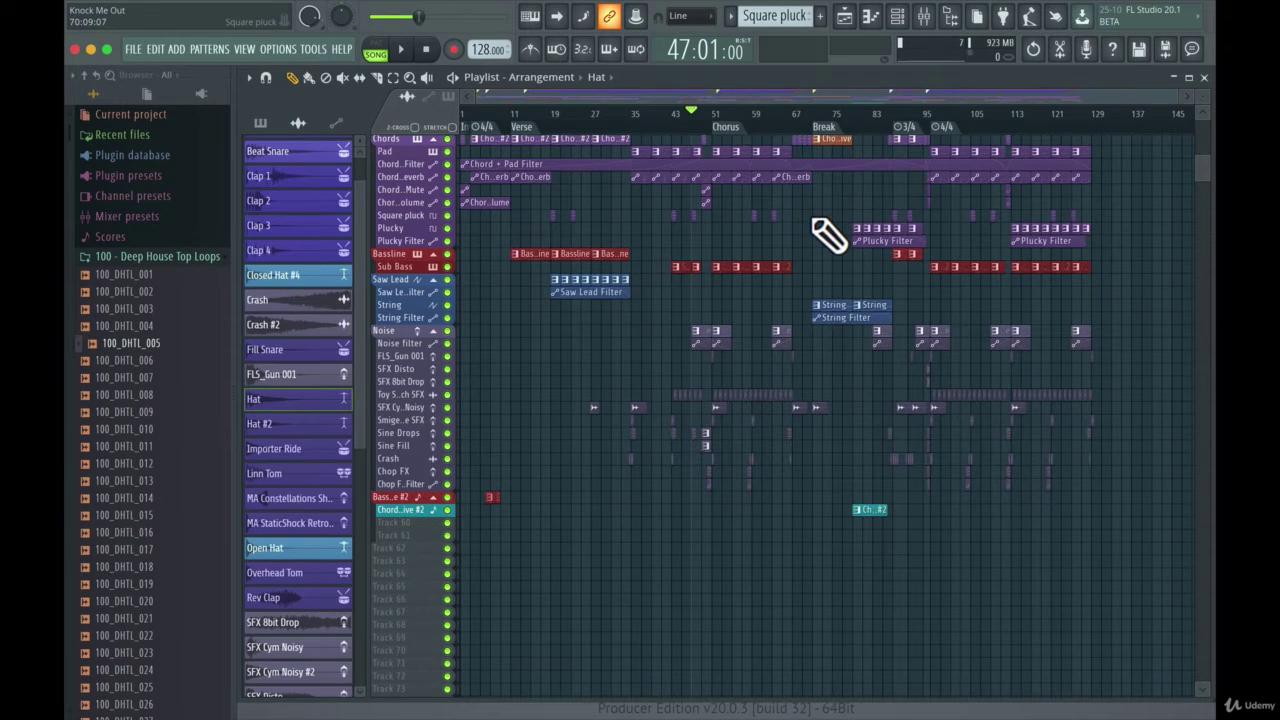
Add a ruler marker named 'Whatever' at bar 43
click(670, 124)
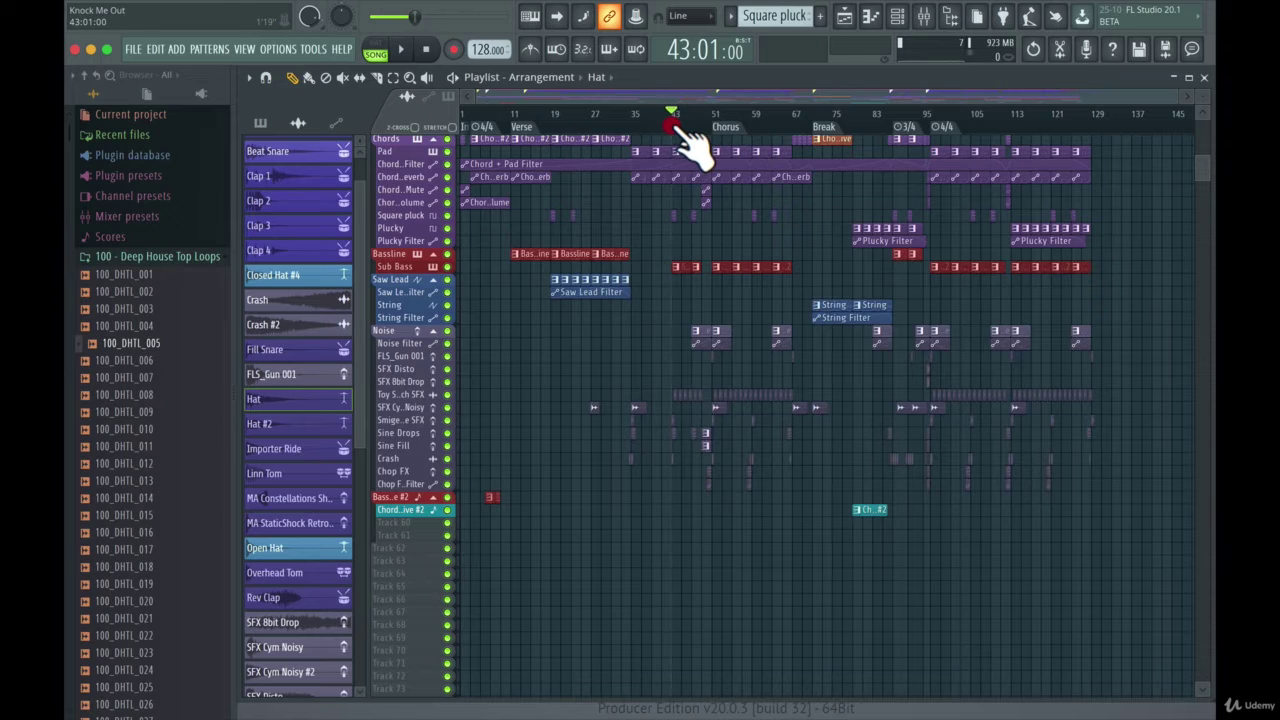
mouse_move(672, 126)
mouse_down()
mouse_move(654, 126)
mouse_move(672, 126)
mouse_up()
right_click(672, 127)
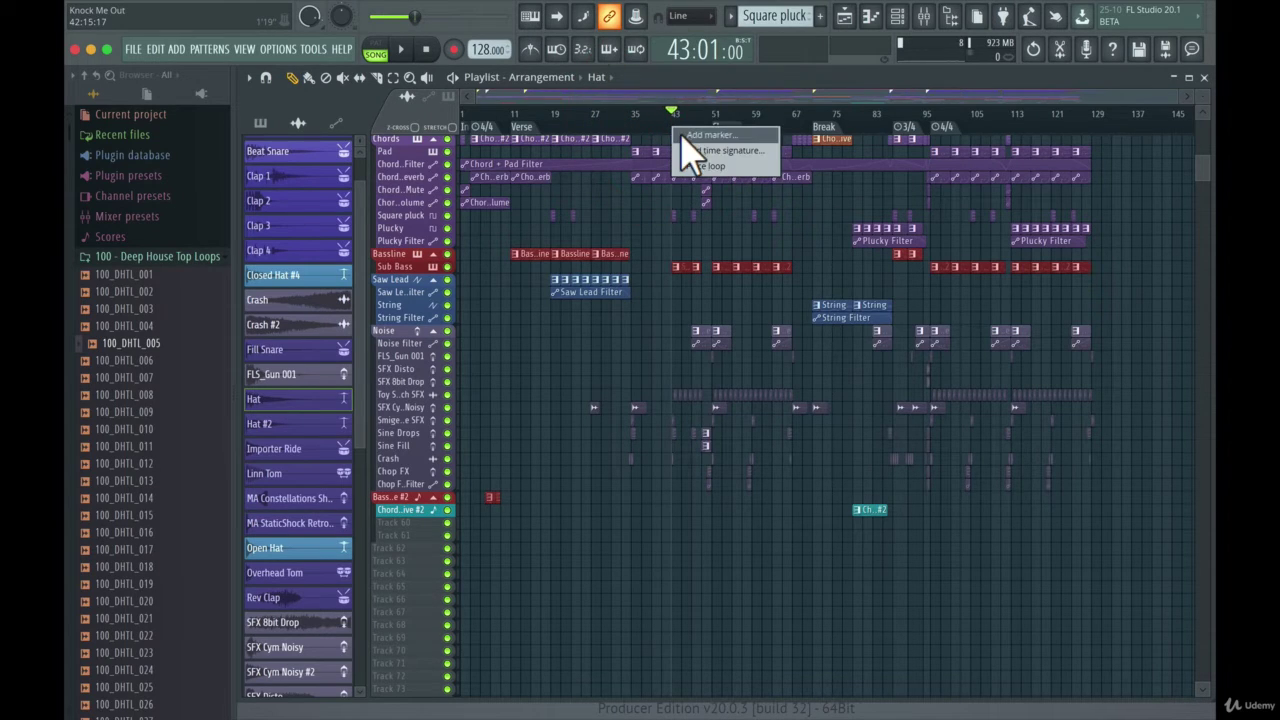
click(680, 141)
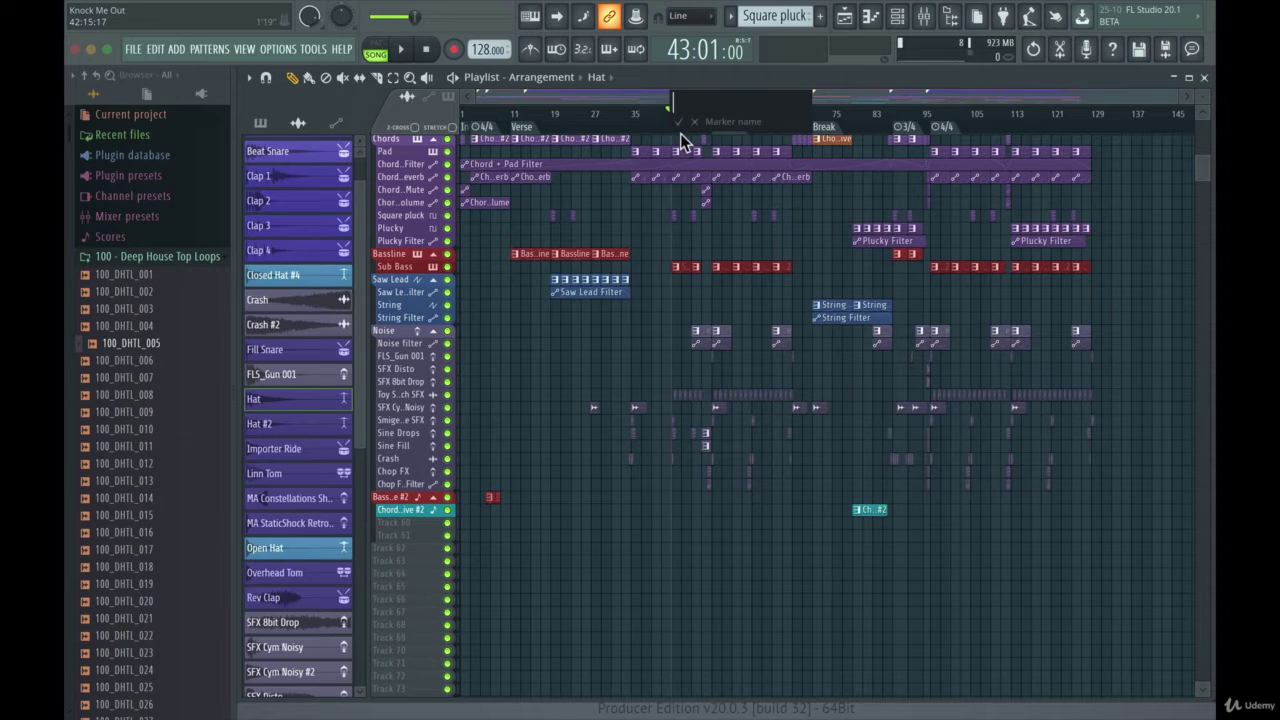
text(Whatever)
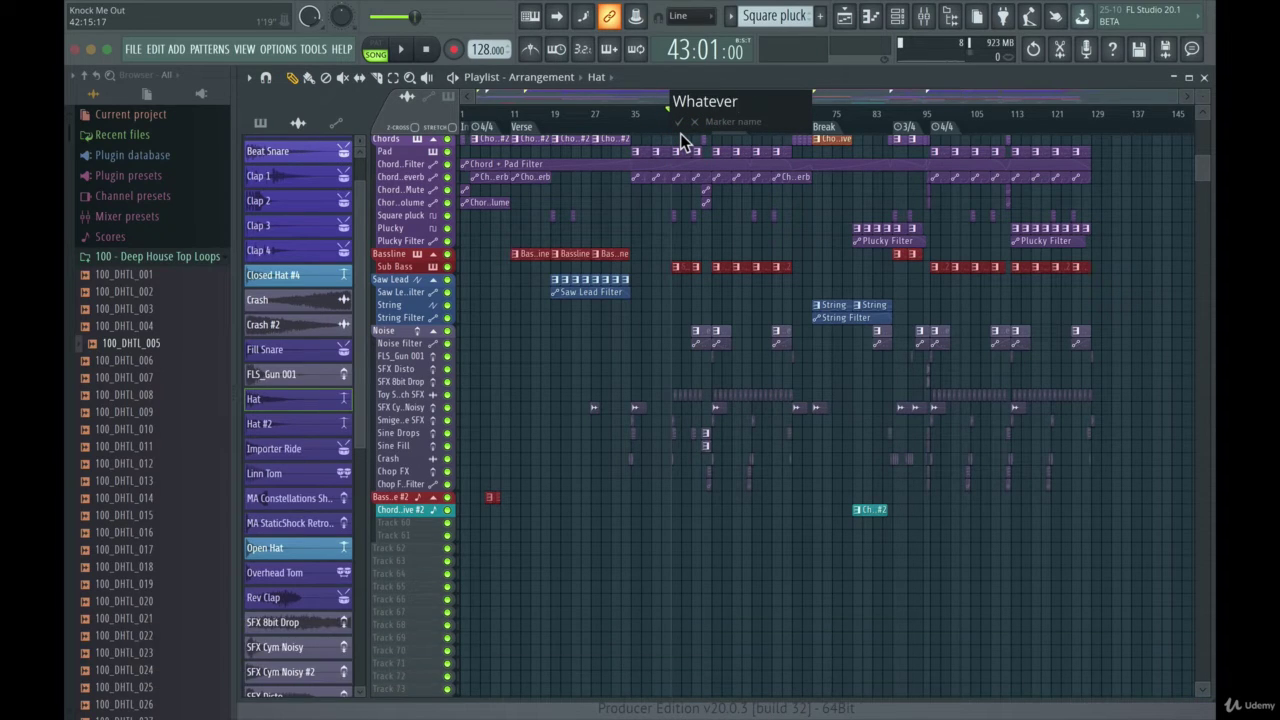
key(Return)
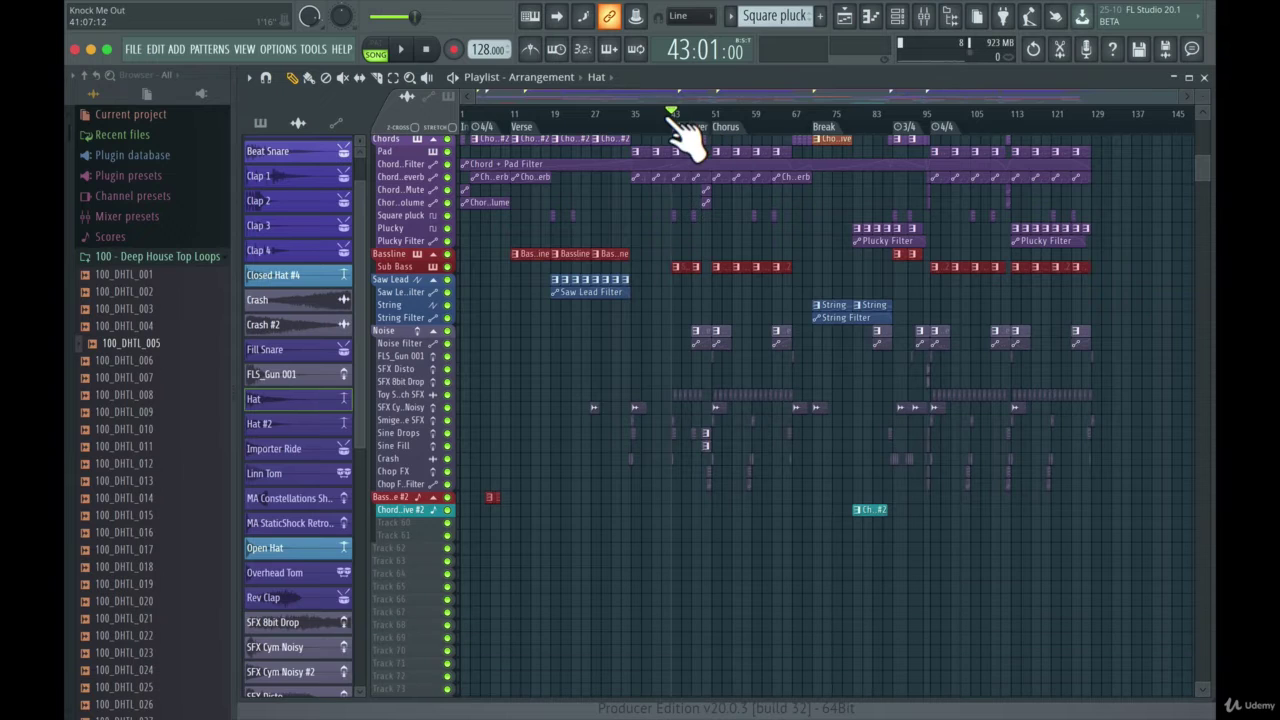
Scrub the song position from around bar 43 to bars 52, 10 and 11
mouse_move(672, 114)
mouse_down()
mouse_move(726, 122)
mouse_move(683, 120)
mouse_up()
click(716, 114)
click(506, 114)
mouse_move(516, 120)
mouse_down()
mouse_move(946, 124)
mouse_move(898, 123)
mouse_up()
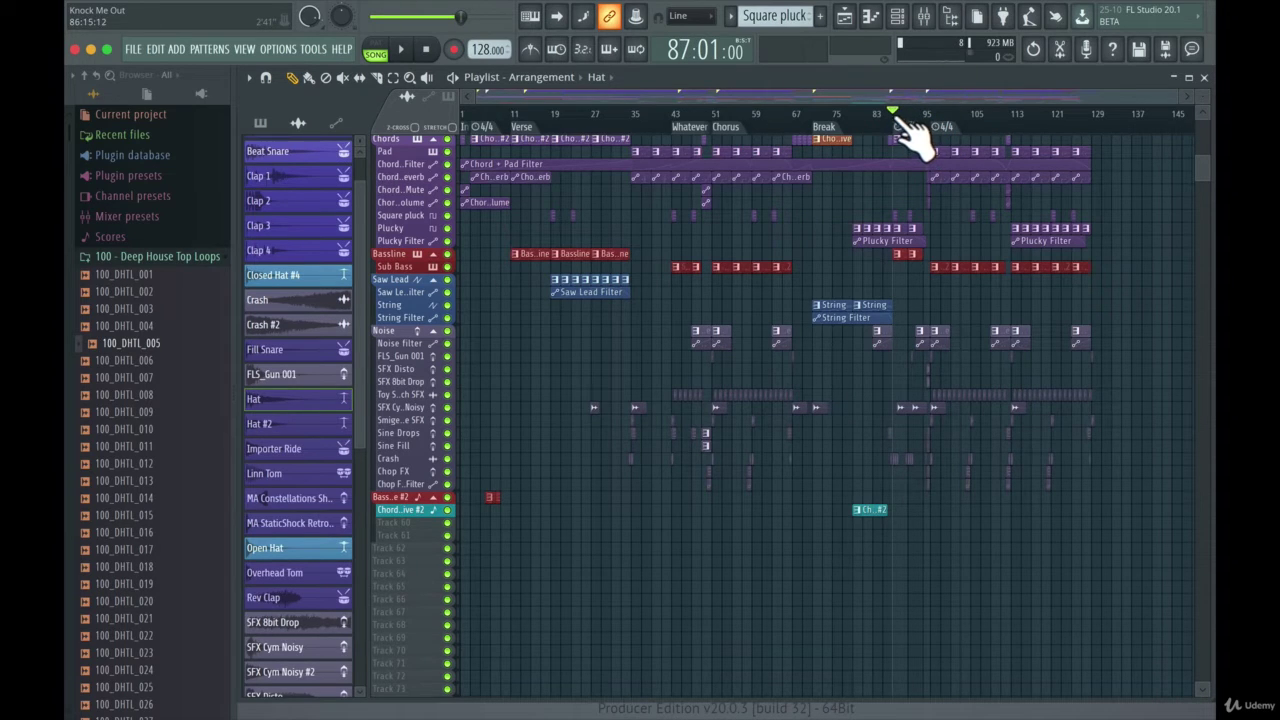
Place the song position at bar 87 and add a time-signature change there
mouse_move(902, 122)
mouse_down()
mouse_move(940, 124)
mouse_move(878, 114)
mouse_move(895, 113)
mouse_up()
mouse_move(902, 118)
mouse_down()
mouse_move(885, 121)
mouse_move(917, 121)
mouse_move(896, 130)
mouse_up()
right_click(872, 130)
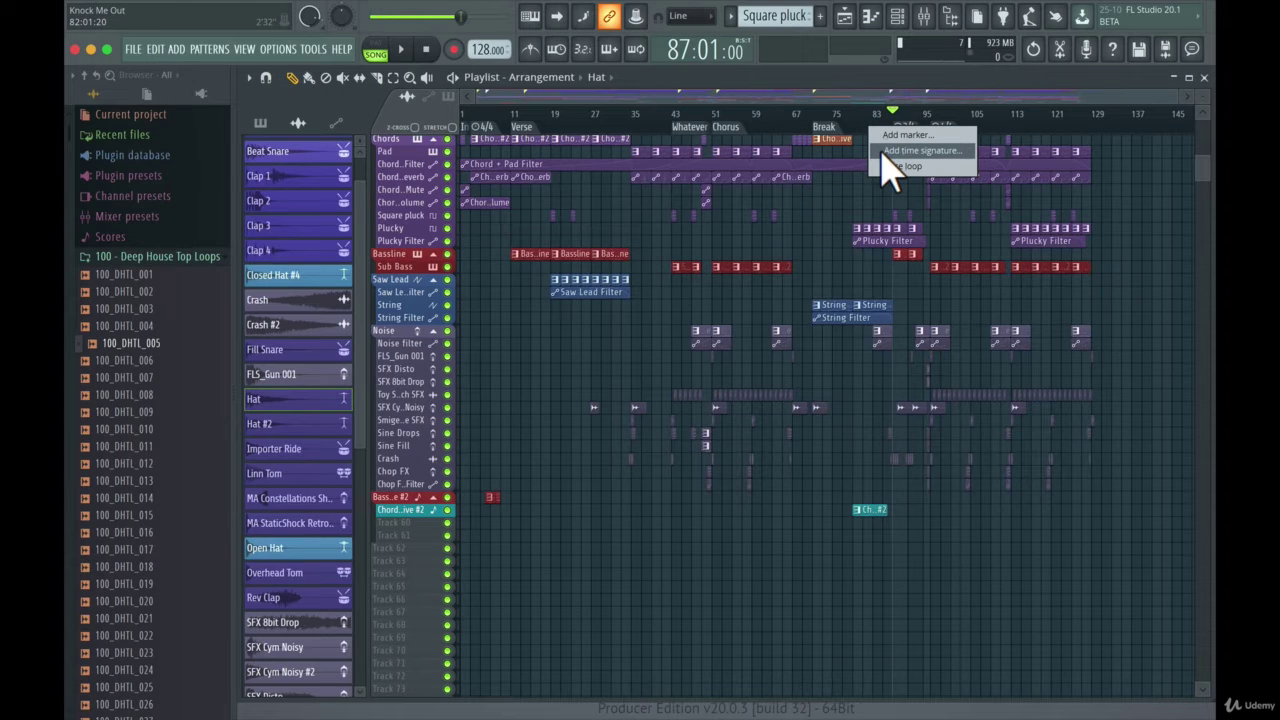
click(886, 151)
Set the new time signature to 3/4, then move the song position to bar 84
right_click(905, 128)
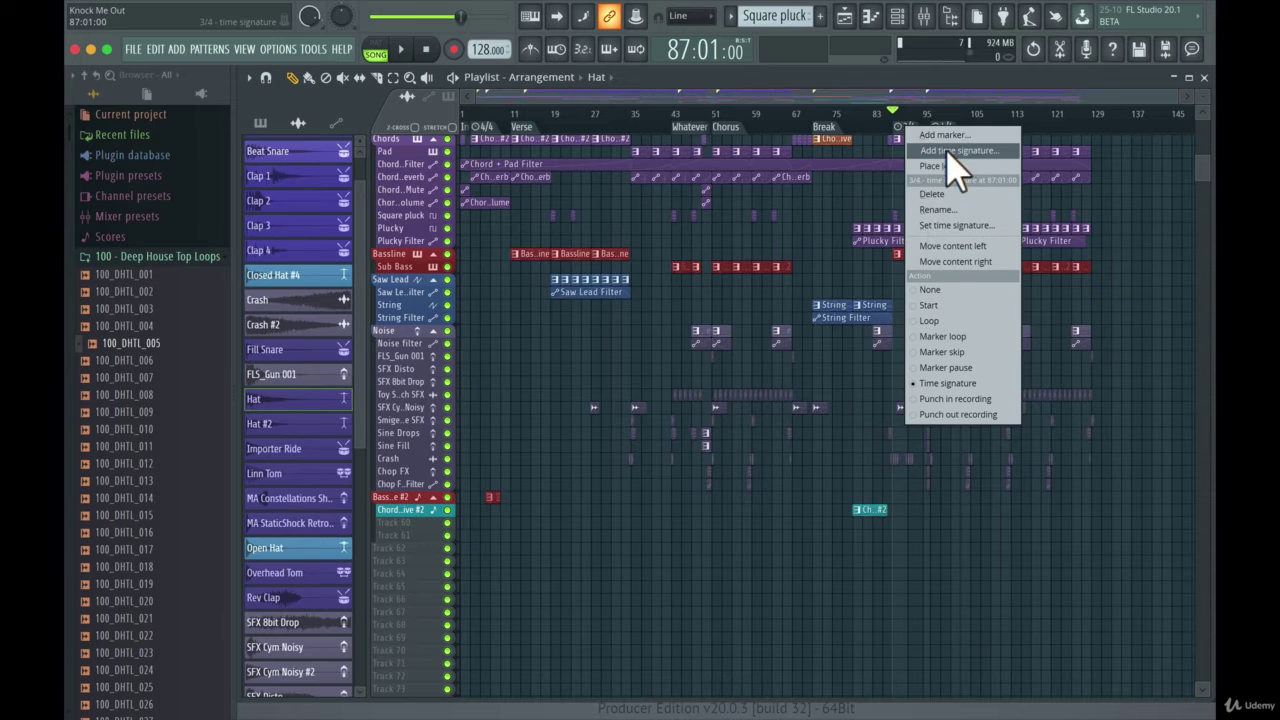
click(948, 225)
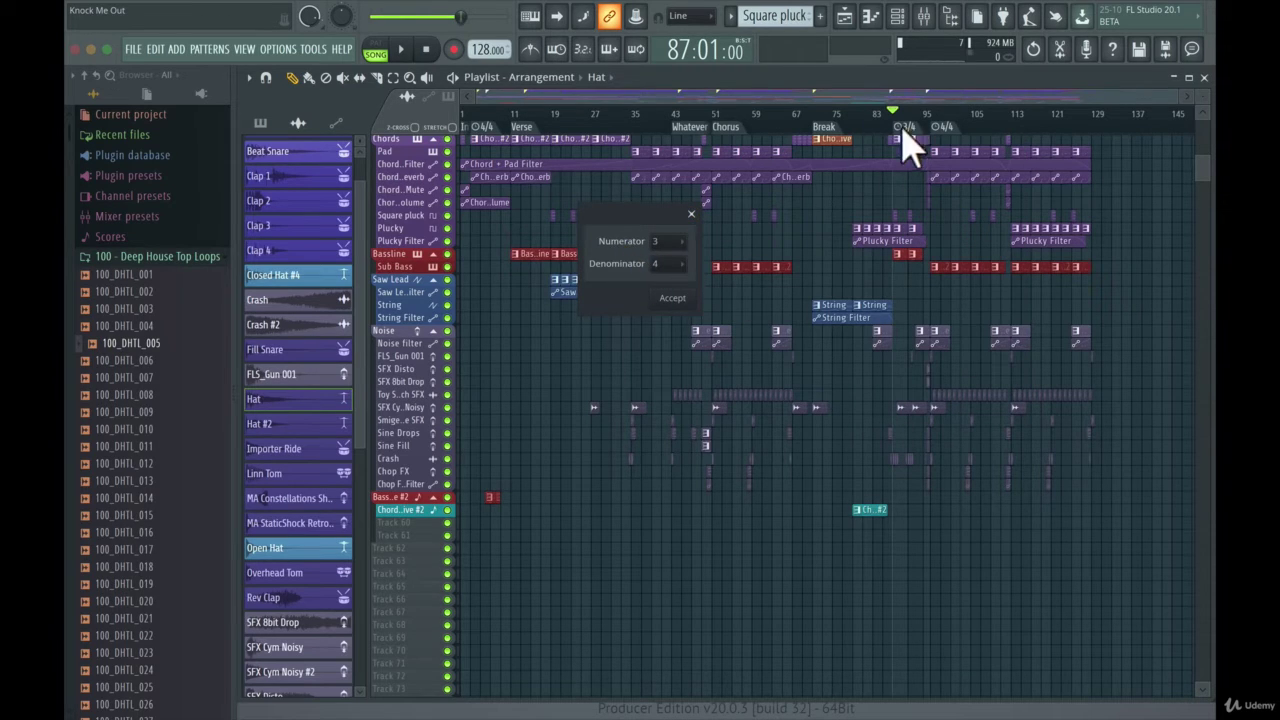
click(668, 242)
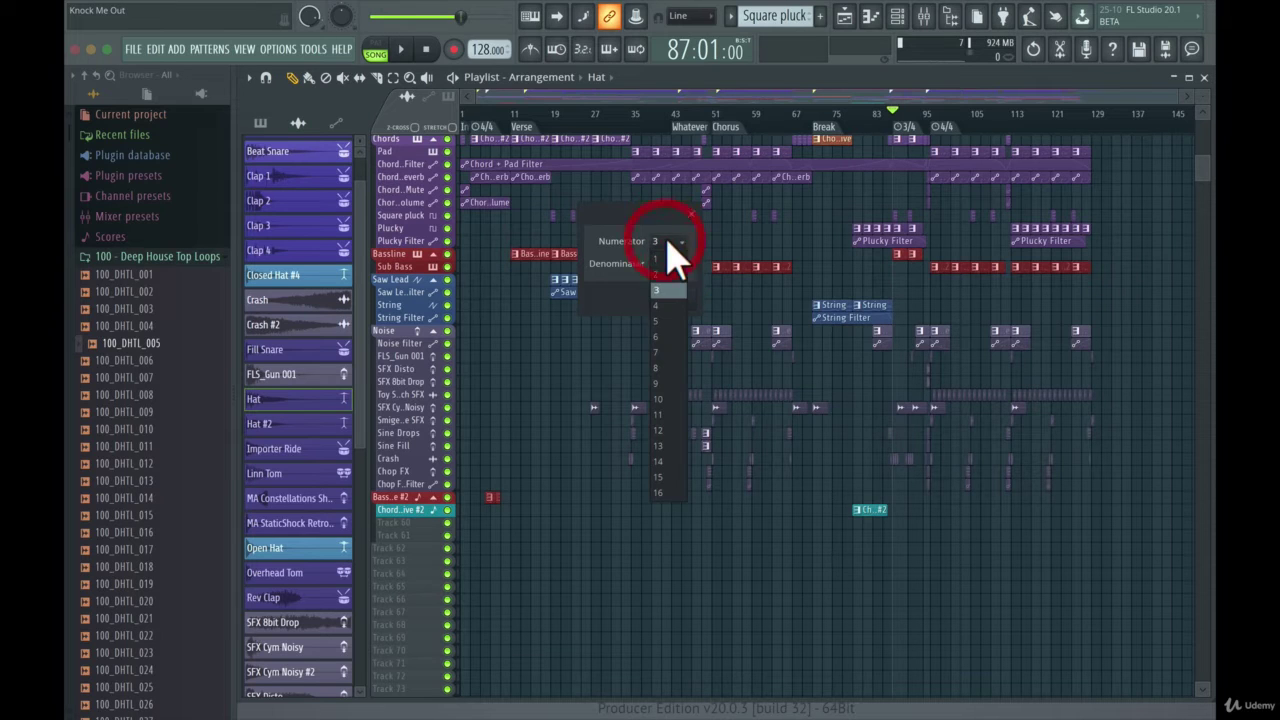
click(668, 243)
click(693, 214)
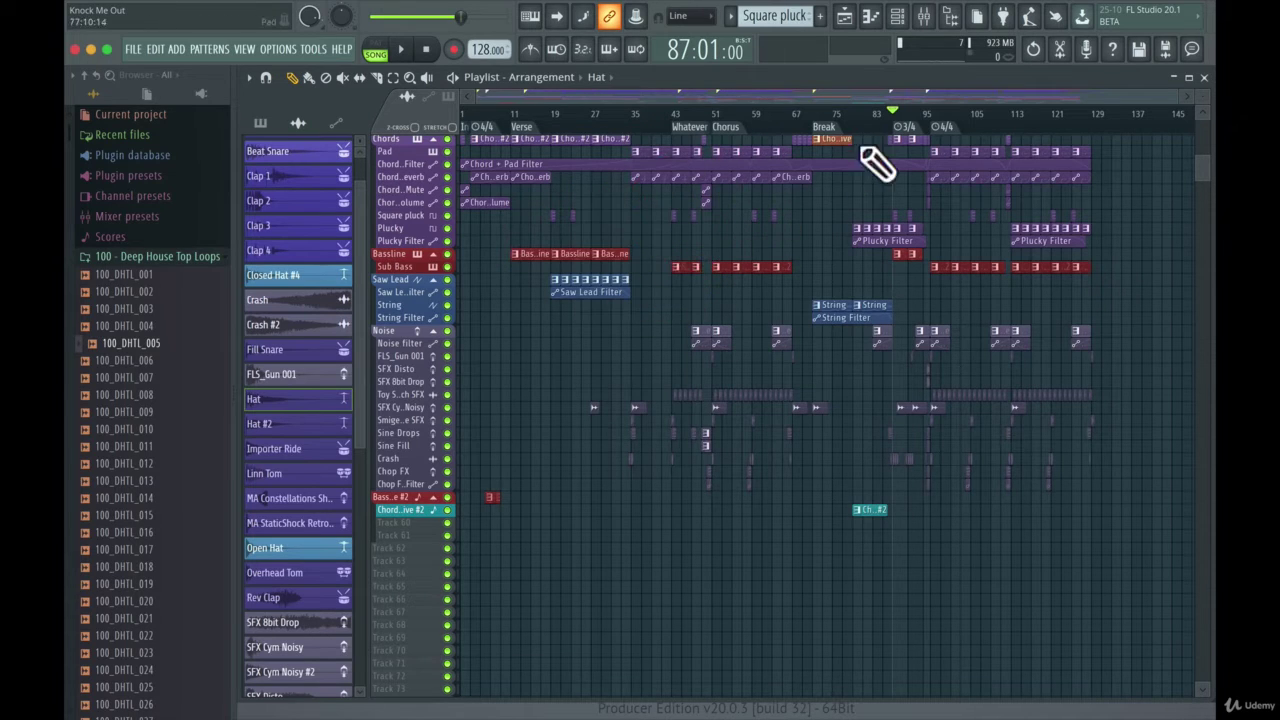
click(875, 113)
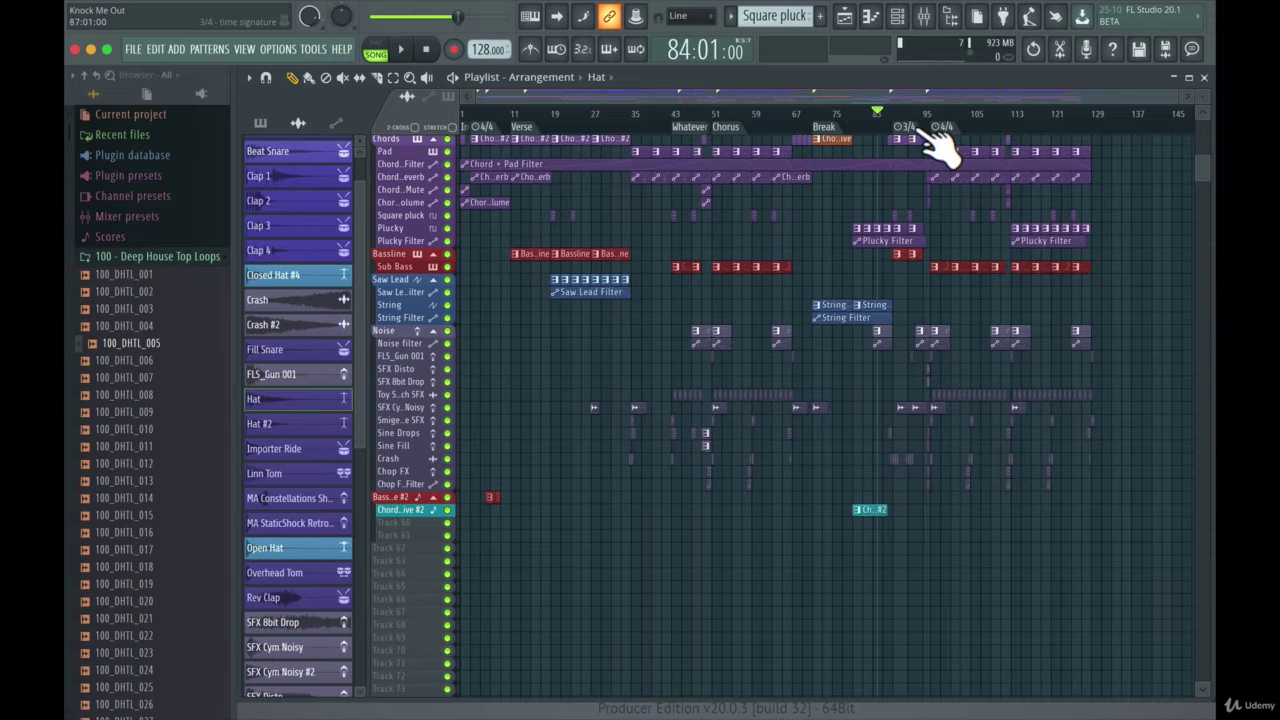
Play the song from bar 84 through the 3/4 change, then stop
key(space)
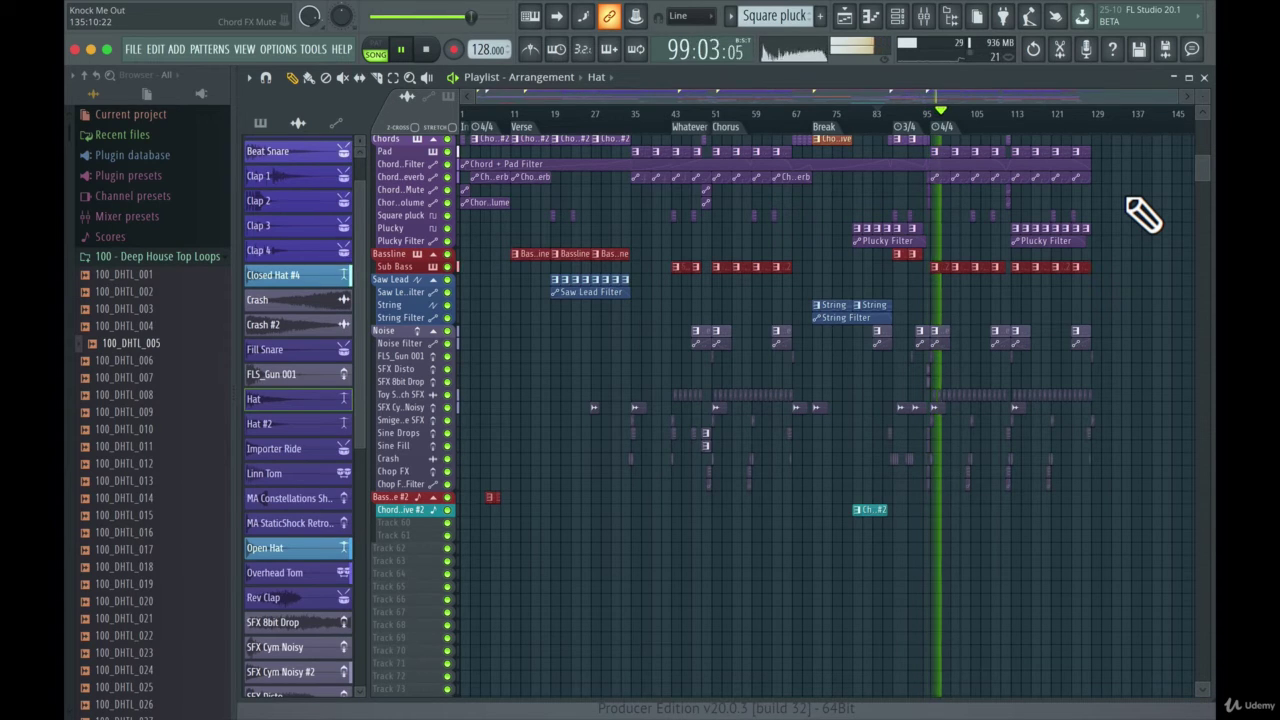
key(space)
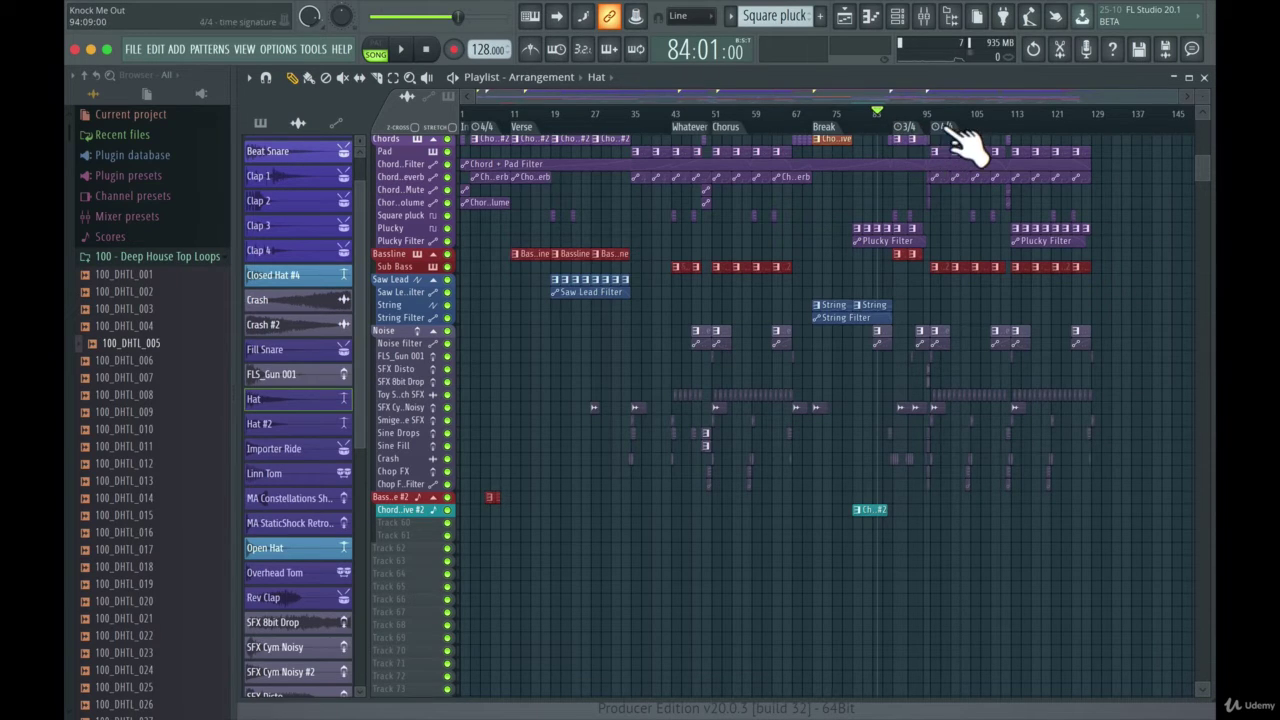
click(906, 116)
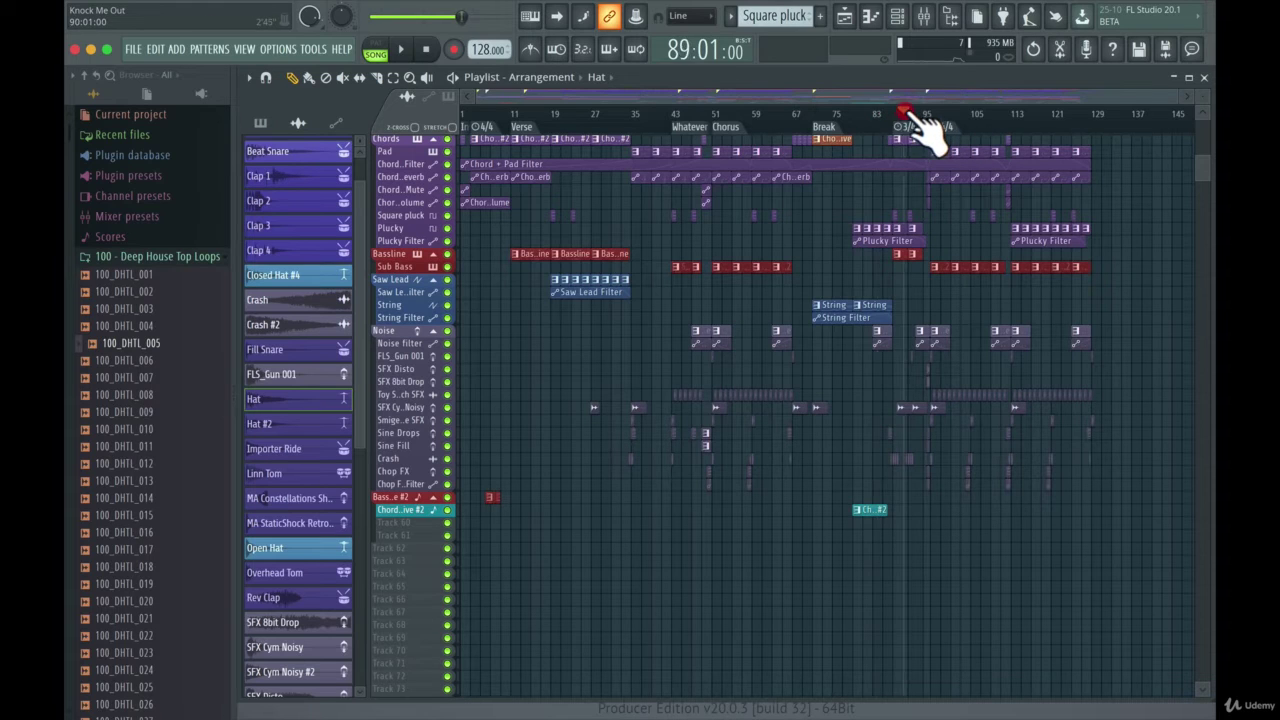
mouse_move(906, 116)
mouse_down()
mouse_move(946, 117)
mouse_move(888, 118)
mouse_up()
right_click(893, 128)
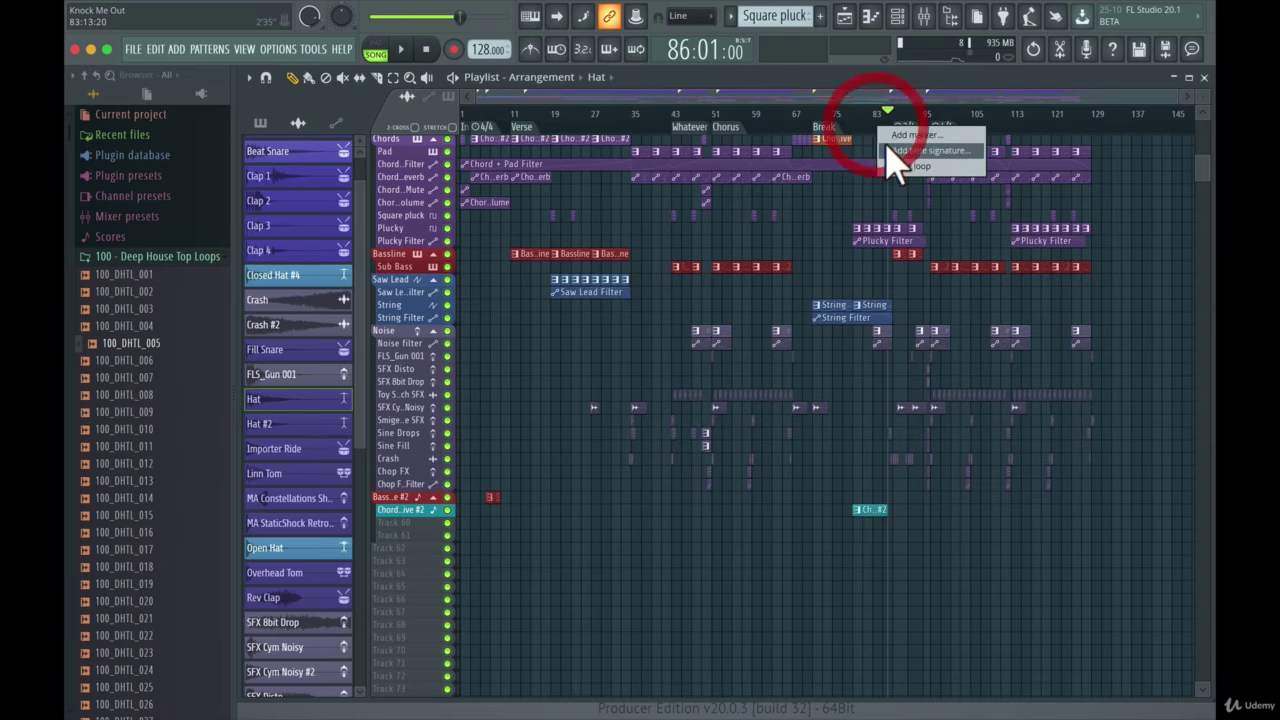
click(871, 149)
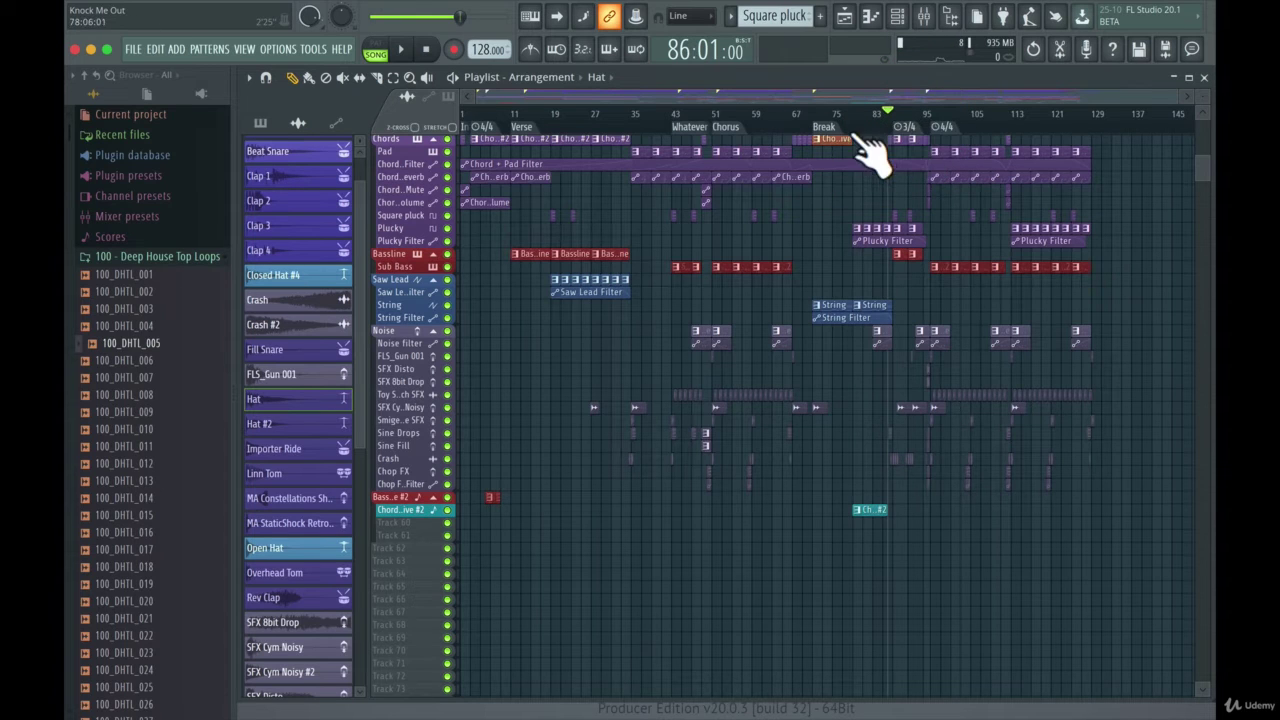
right_click(854, 131)
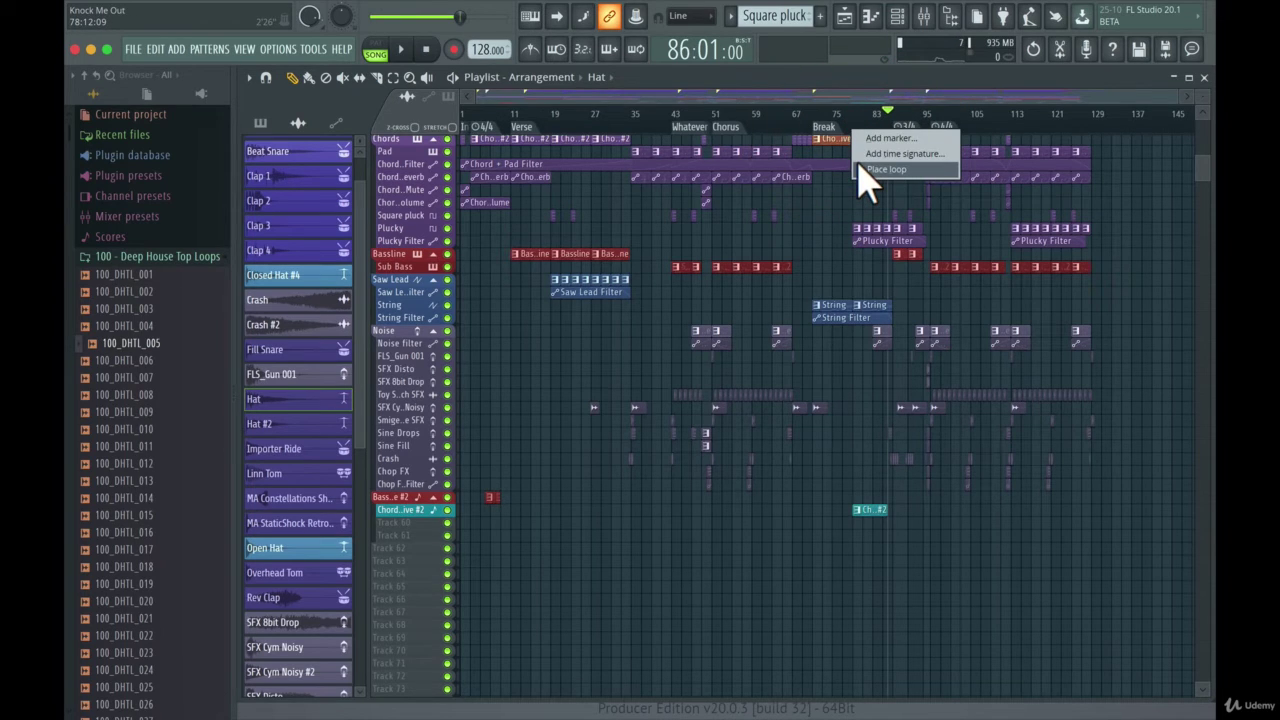
click(860, 168)
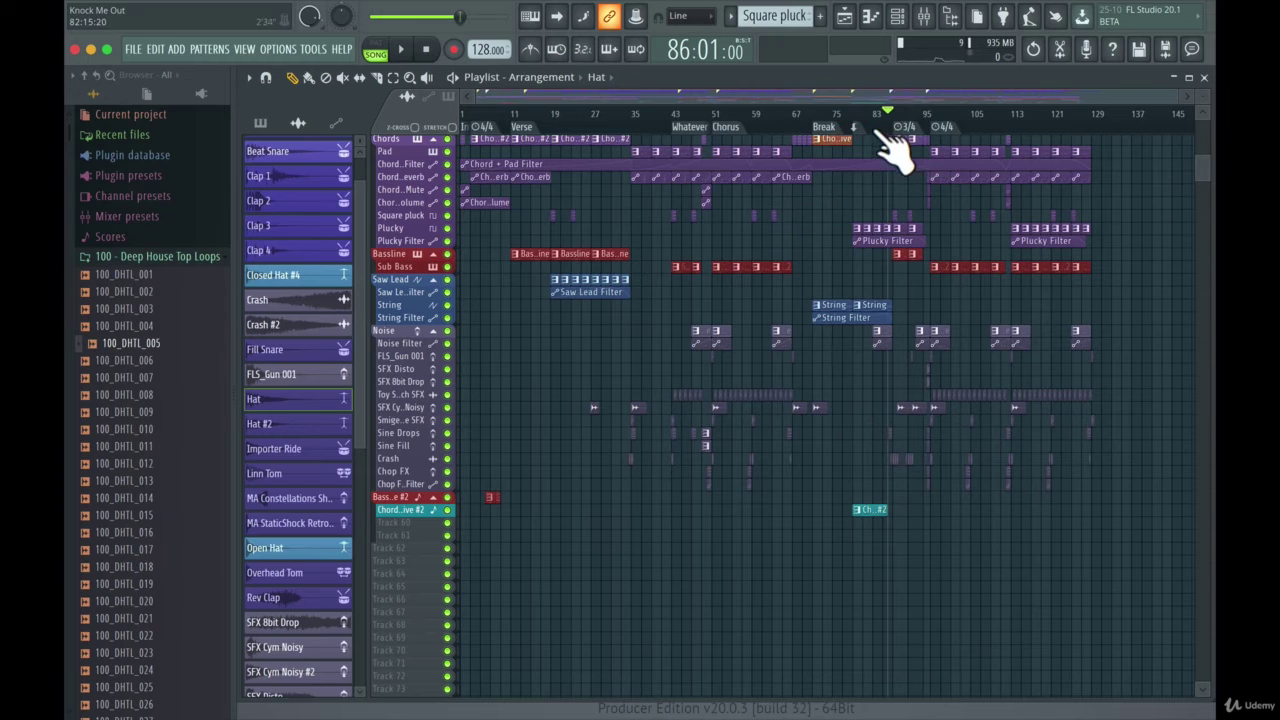
right_click(876, 131)
click(878, 168)
mouse_move(862, 124)
mouse_down()
mouse_move(852, 118)
mouse_move(876, 120)
mouse_up()
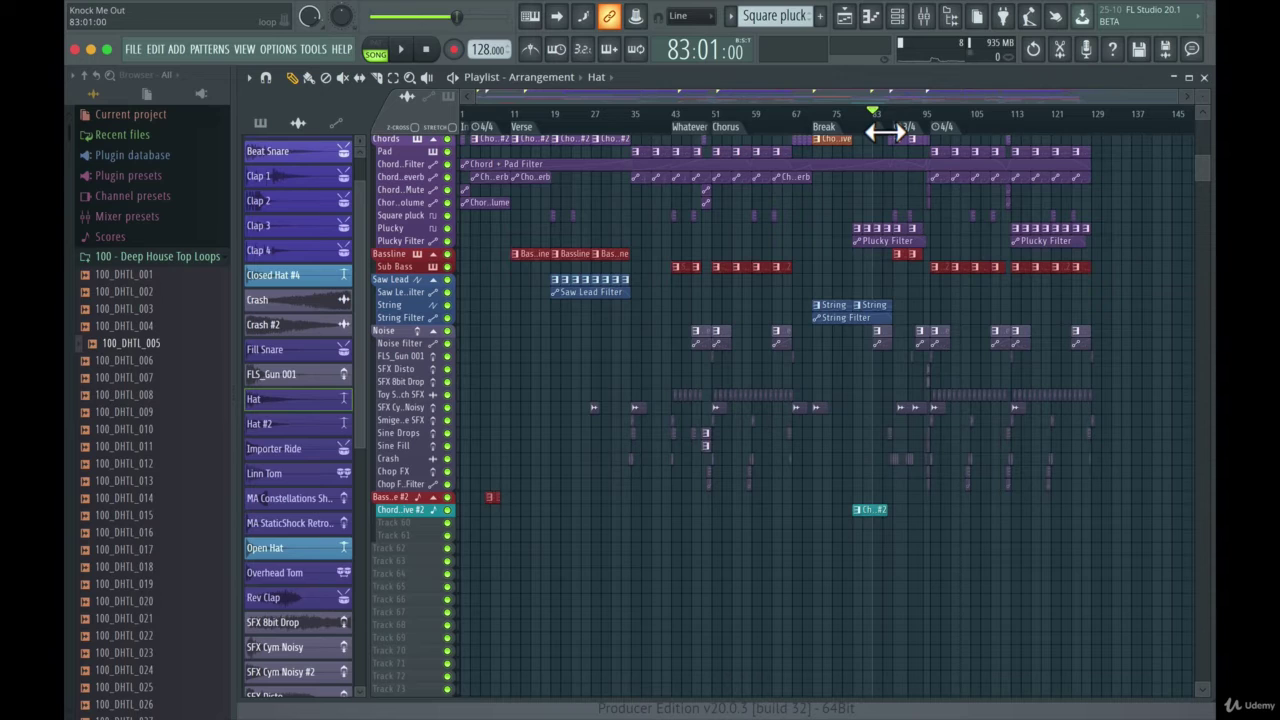
right_click(886, 131)
click(903, 196)
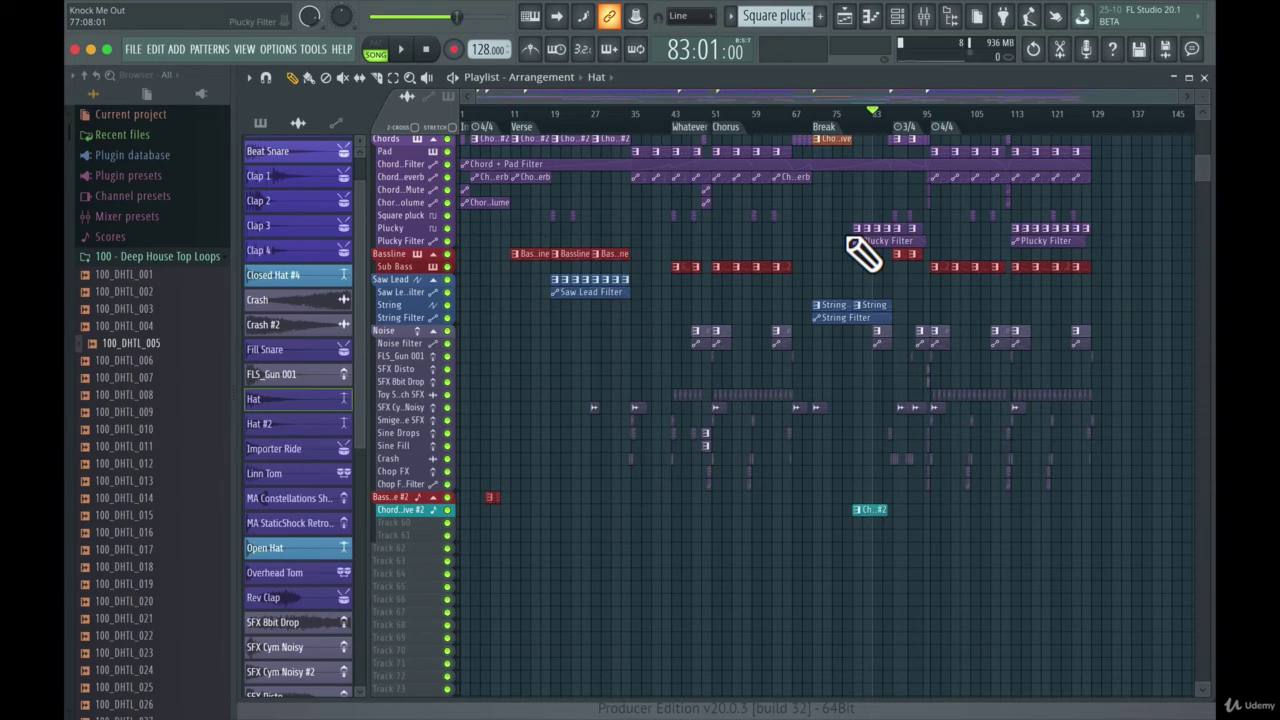
Scroll the playlist down to the empty tracks and back up to the Vocal and Kick tracks
scroll(822, 278, up, 10)
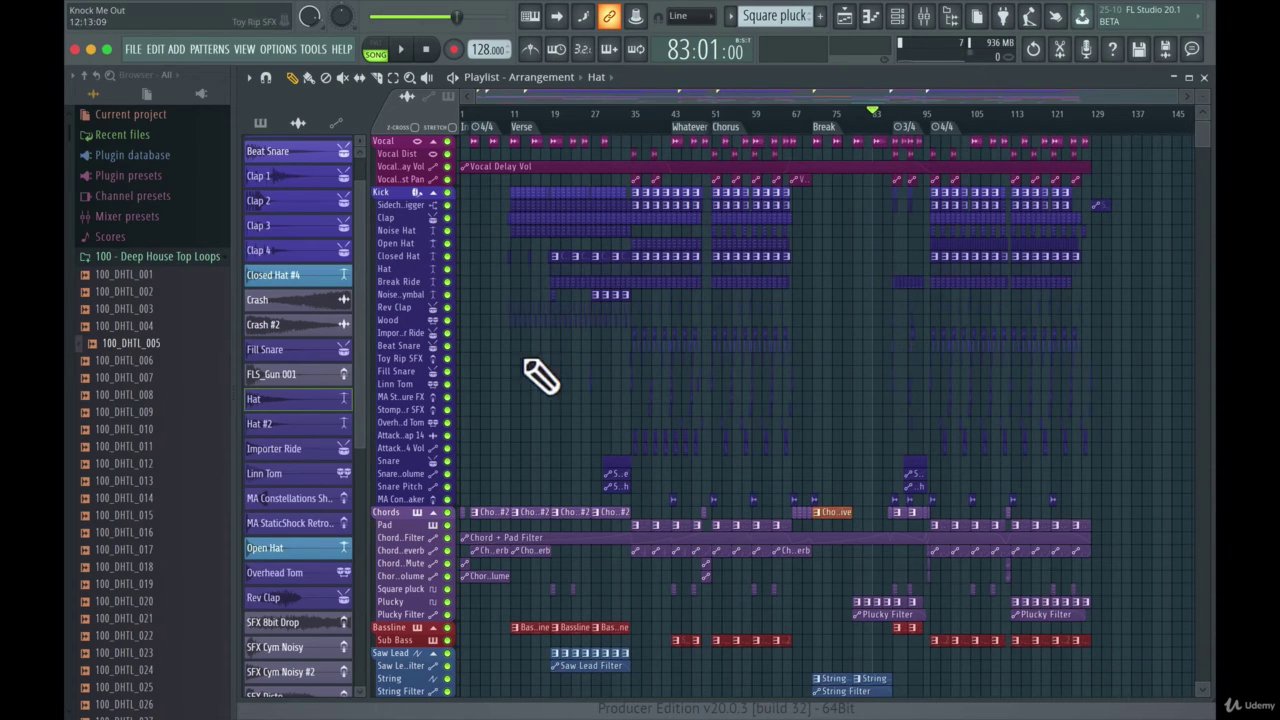
scroll(566, 366, down, 10)
scroll(586, 374, up, 7)
scroll(586, 366, down, 2)
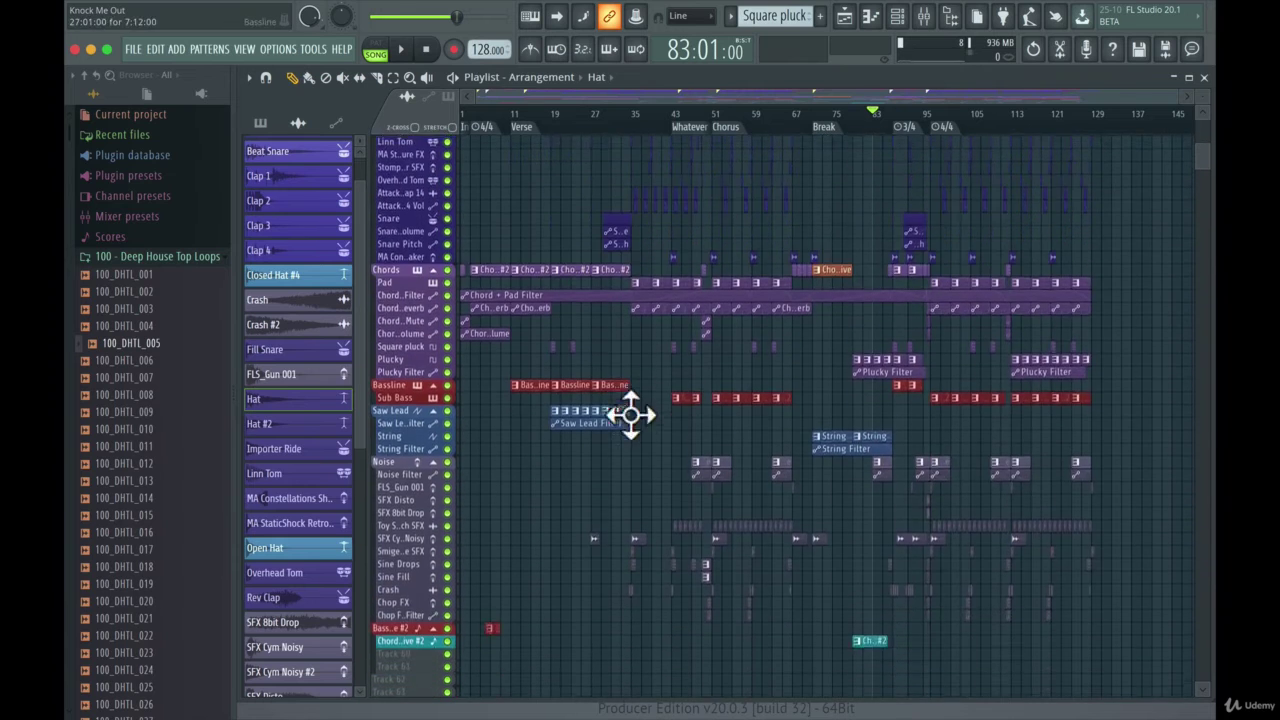
scroll(630, 415, down, 10)
scroll(851, 414, up, 5)
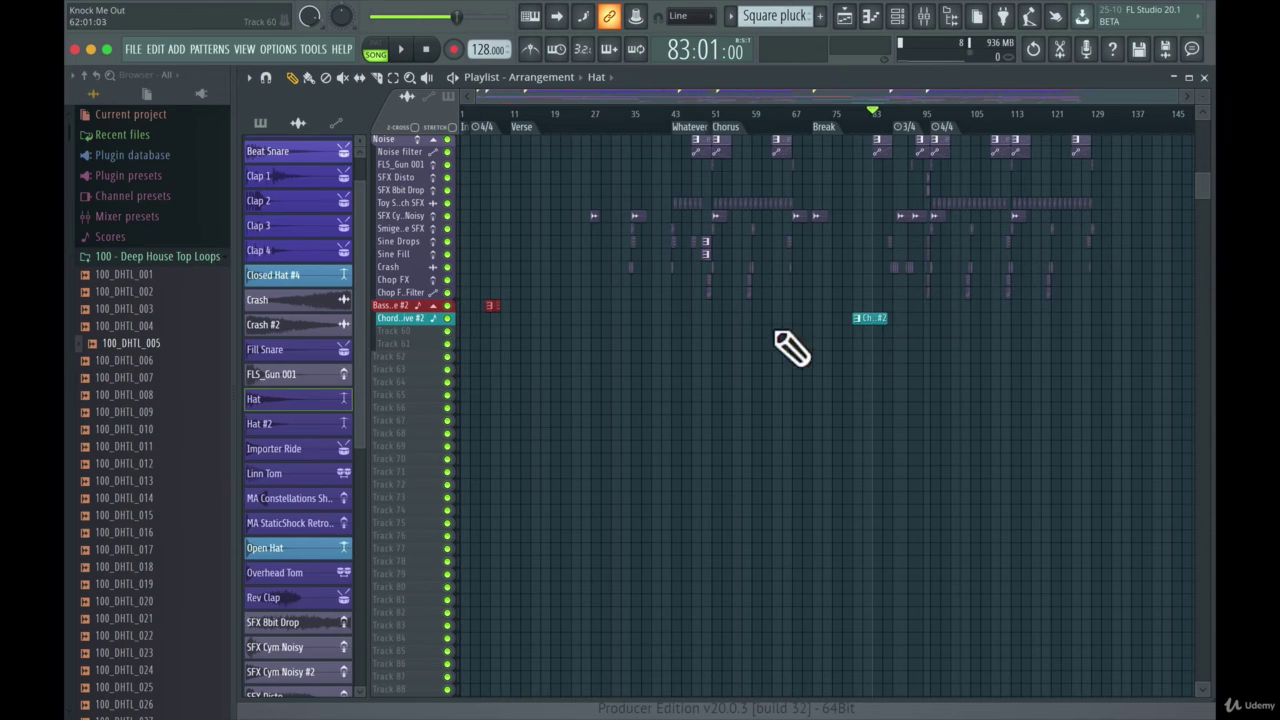
scroll(683, 350, up, 8)
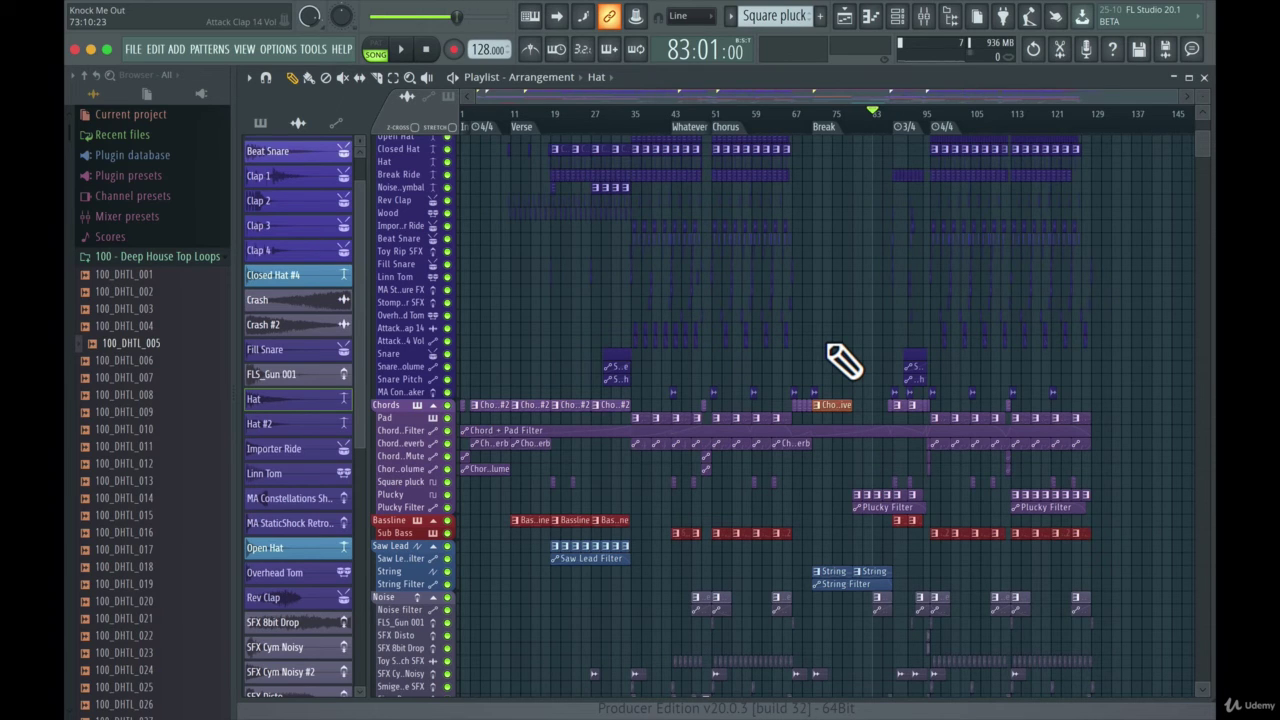
scroll(845, 362, up, 4)
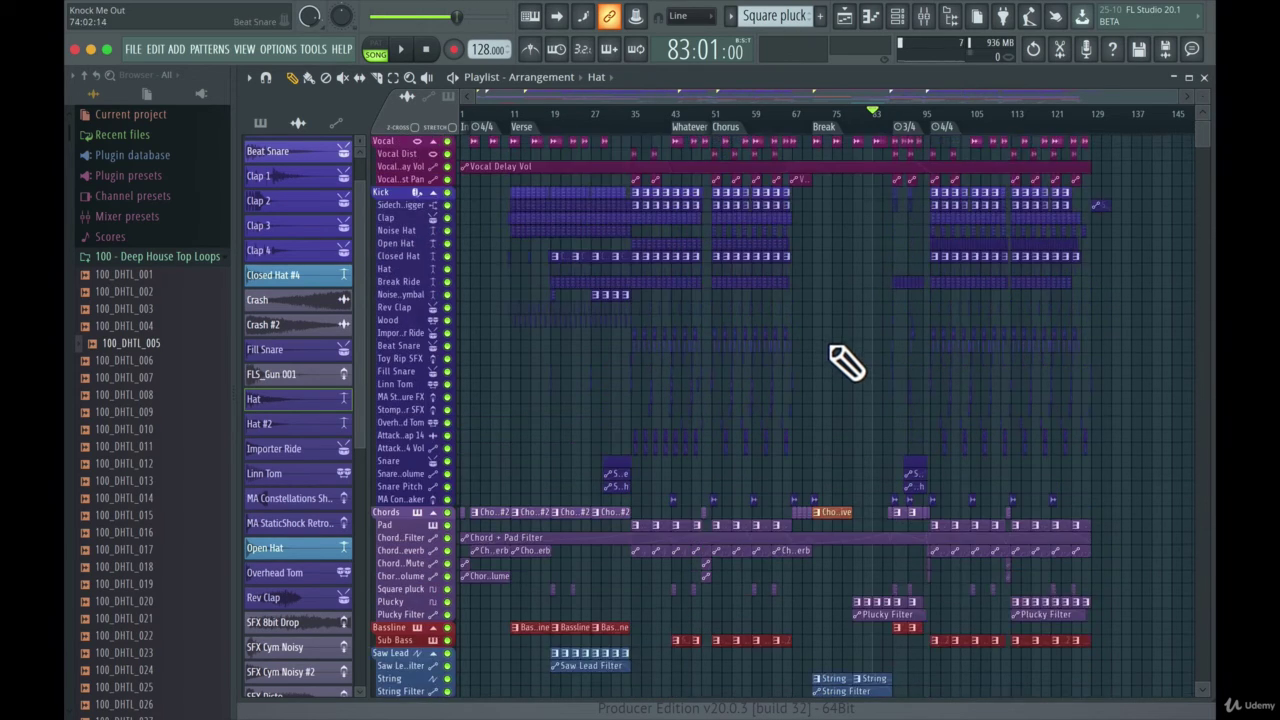